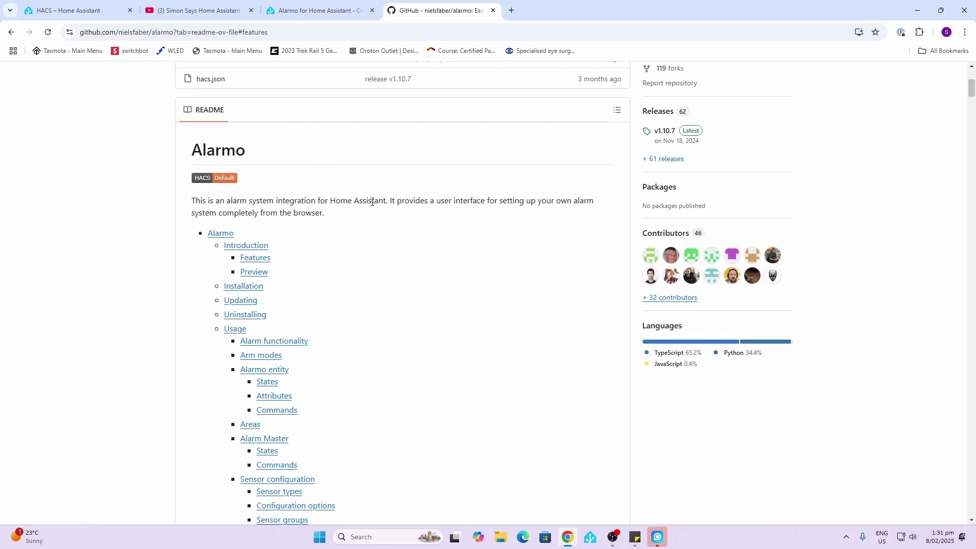
Download Alarmo integration release v1.10.7 from the HACS store.
{"action": "scroll", "coordinate": [373, 202], "scroll_direction": "down", "scroll_amount": 14}
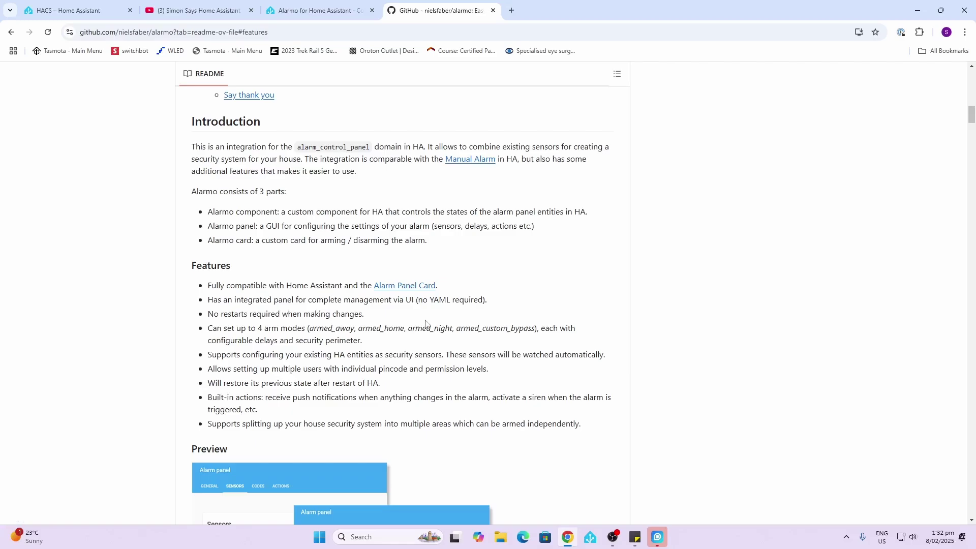
{"action": "scroll", "coordinate": [426, 325], "scroll_direction": "down", "scroll_amount": 1}
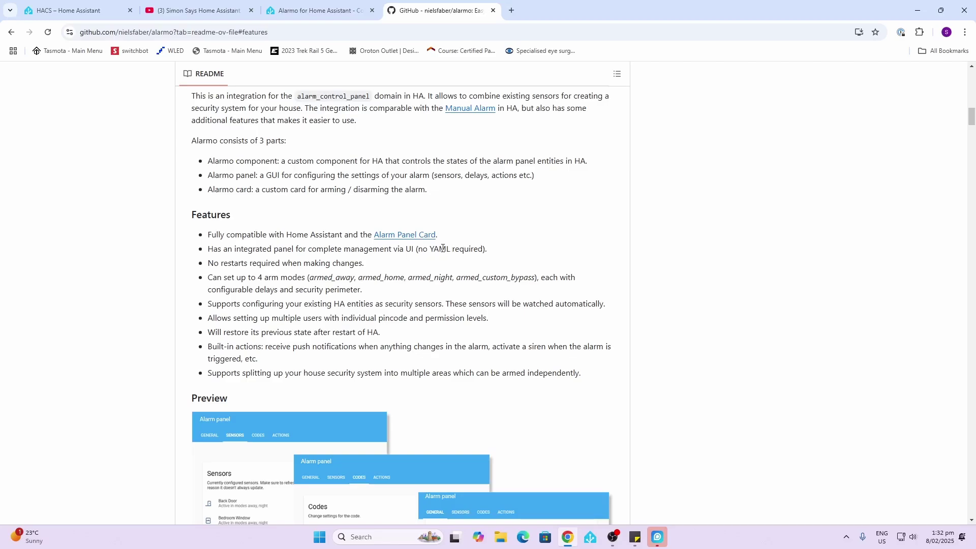
{"action": "scroll", "coordinate": [285, 263], "scroll_direction": "down", "scroll_amount": 1}
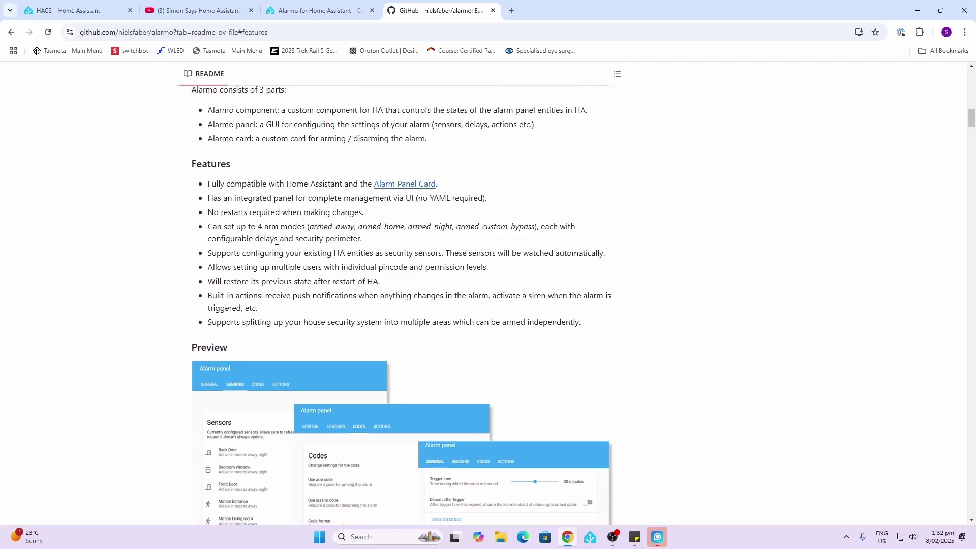
{"action": "scroll", "coordinate": [276, 249], "scroll_direction": "down", "scroll_amount": 1}
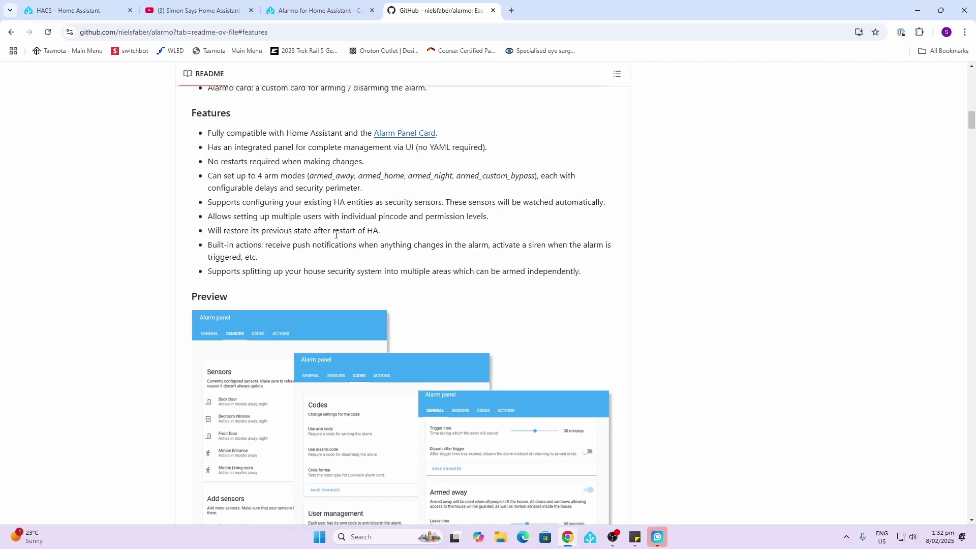
{"action": "scroll", "coordinate": [336, 235], "scroll_direction": "down", "scroll_amount": 1}
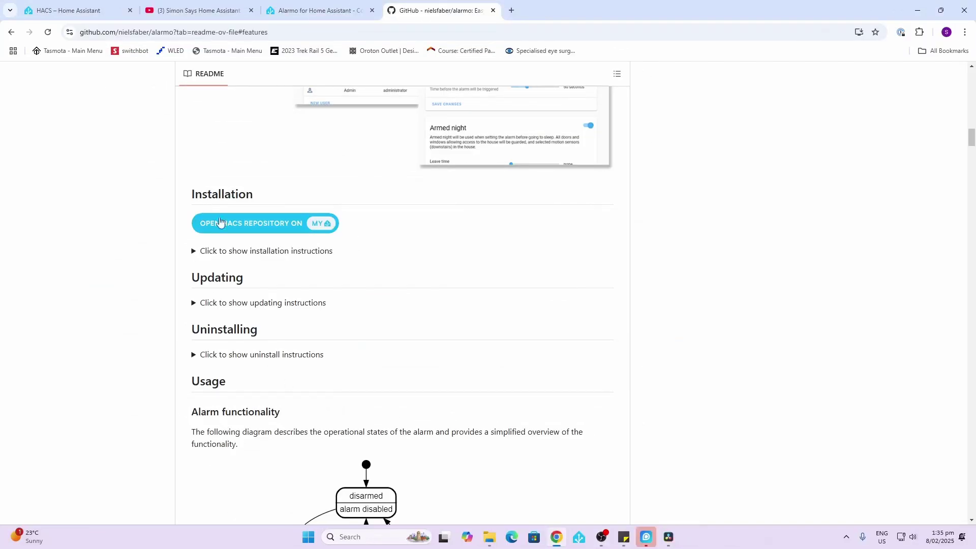
{"action": "left_click", "coordinate": [219, 223]}
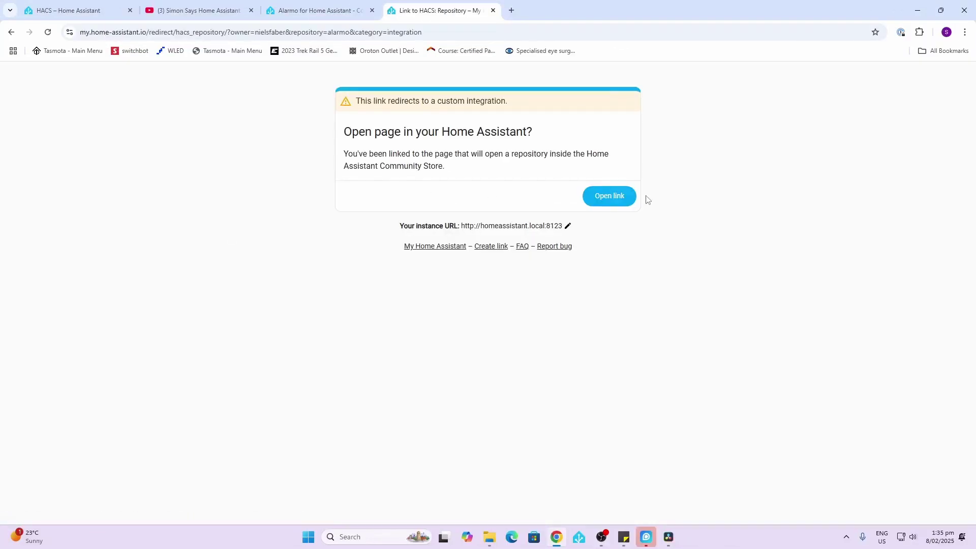
{"action": "left_click", "coordinate": [604, 199]}
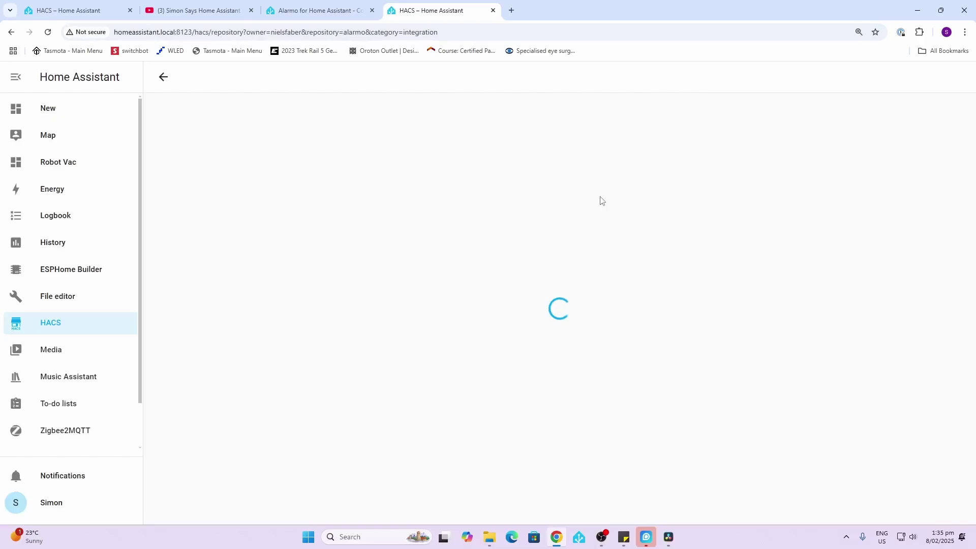
{"action": "left_click", "coordinate": [928, 504]}
{"action": "left_click", "coordinate": [475, 337]}
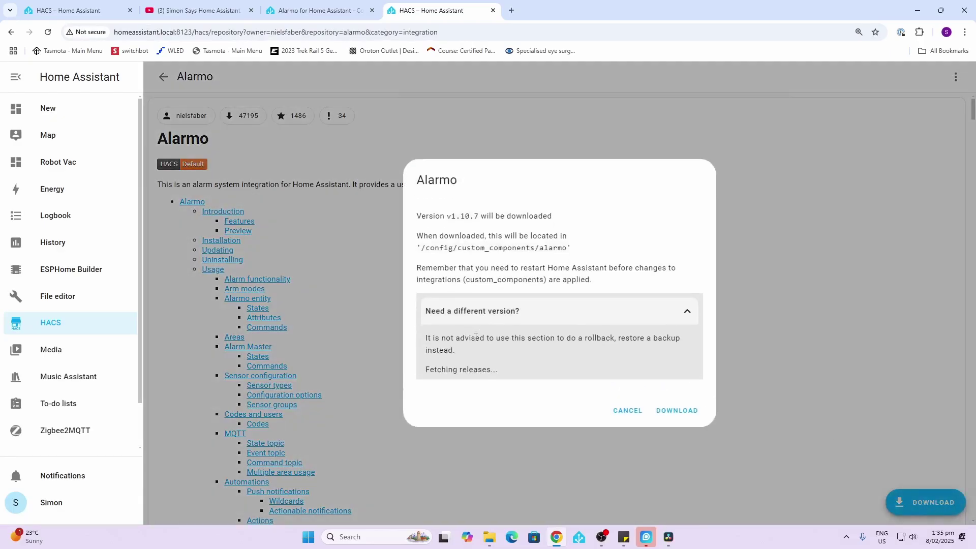
{"action": "left_click", "coordinate": [654, 371]}
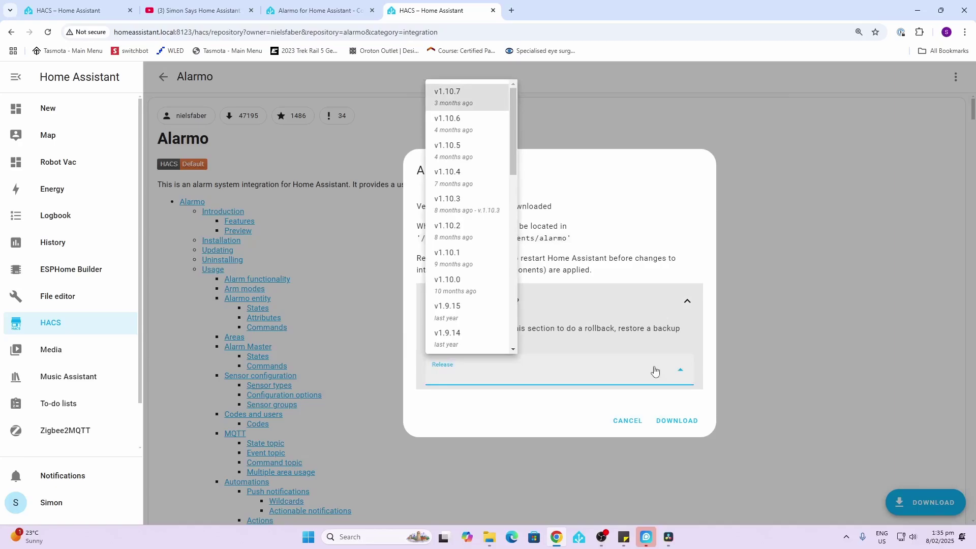
{"action": "left_click", "coordinate": [687, 426]}
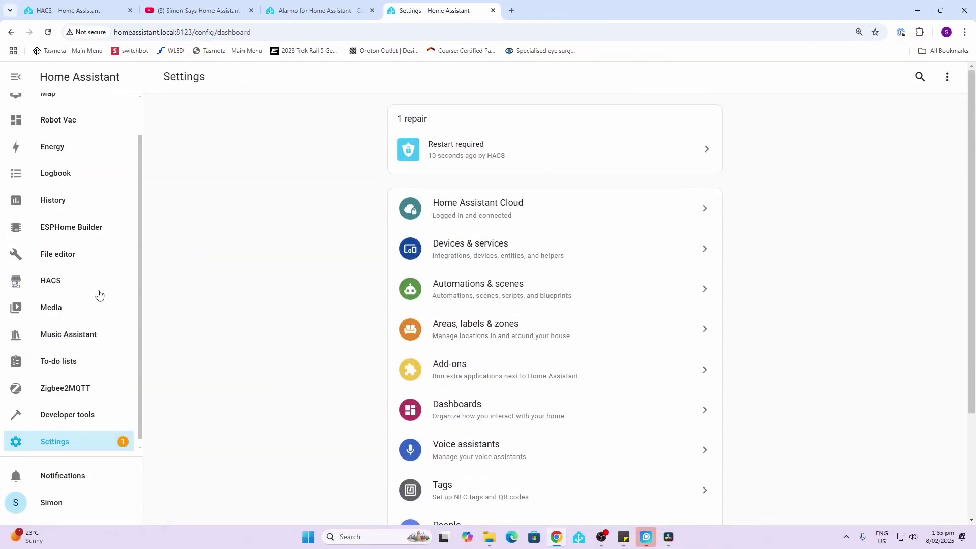
Download the Alarmo Card from HACS and reload to load the new card.
{"action": "left_click", "coordinate": [465, 159]}
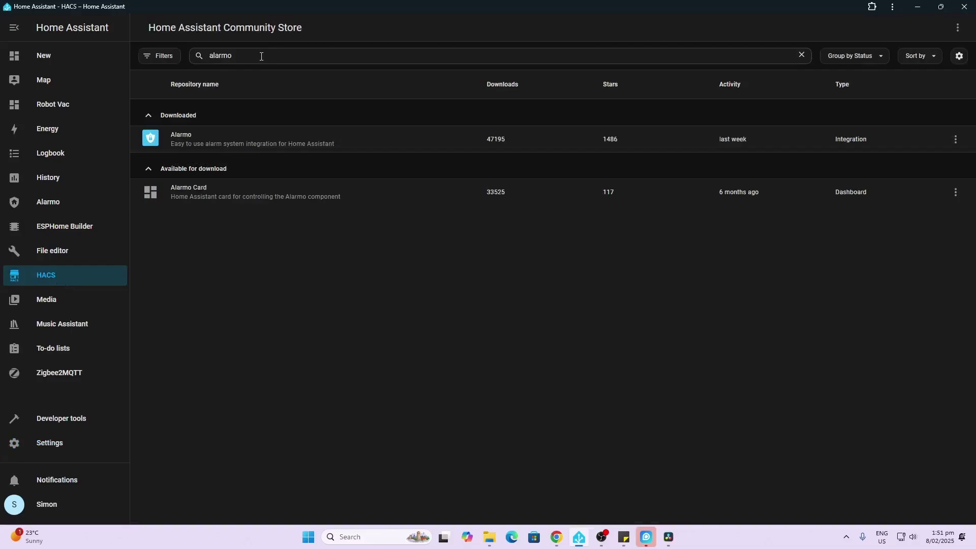
{"action": "left_click", "coordinate": [261, 56]}
{"action": "left_click", "coordinate": [229, 196]}
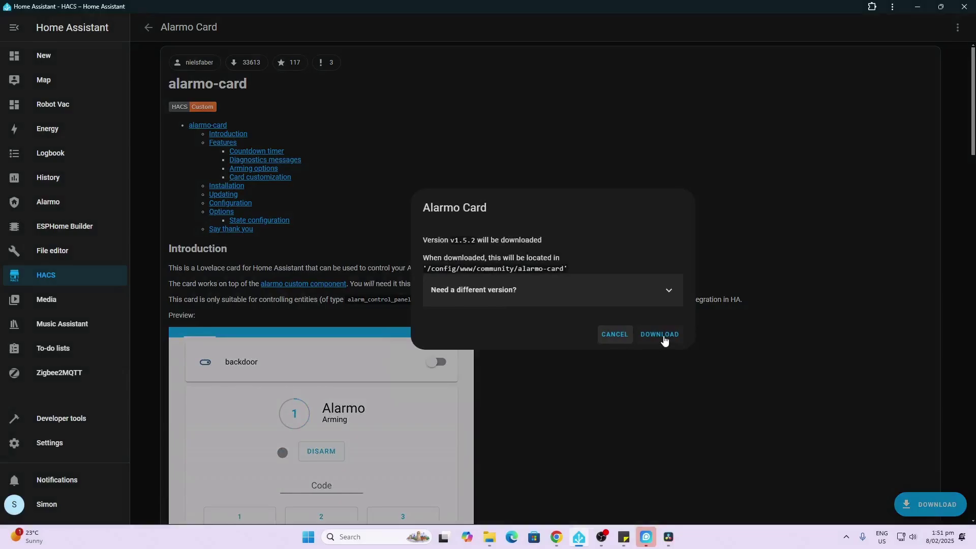
{"action": "left_click", "coordinate": [647, 299]}
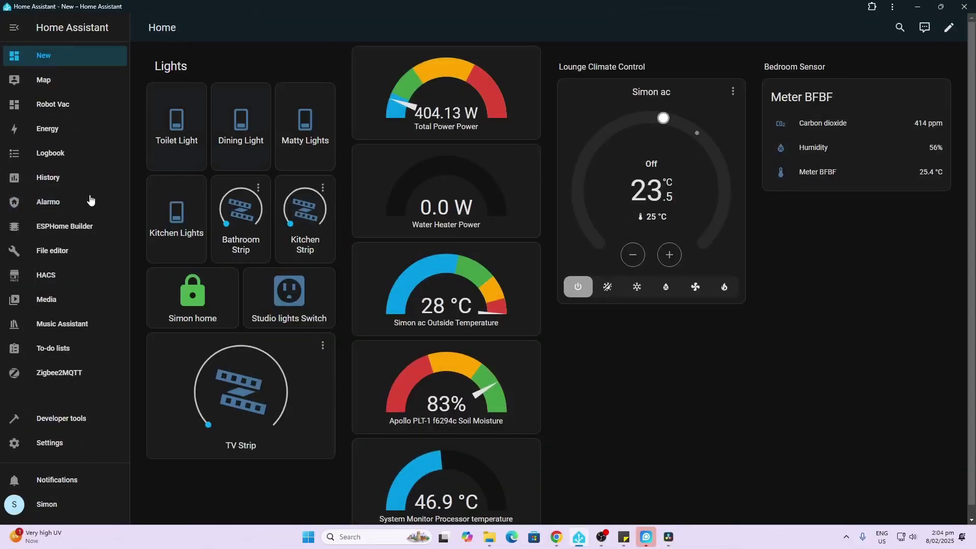
Open the Alarmo panel and browse its Sensors list.
{"action": "left_click", "coordinate": [48, 208]}
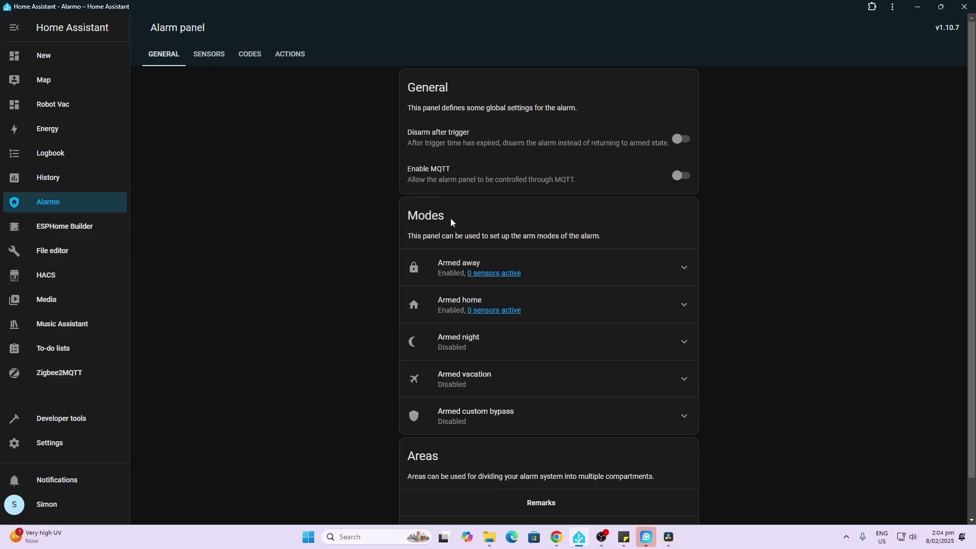
{"action": "scroll", "coordinate": [467, 456], "scroll_direction": "down", "scroll_amount": 2}
{"action": "scroll", "coordinate": [468, 457], "scroll_direction": "up", "scroll_amount": 2}
{"action": "left_click", "coordinate": [210, 64]}
{"action": "scroll", "coordinate": [504, 266], "scroll_direction": "down", "scroll_amount": 3}
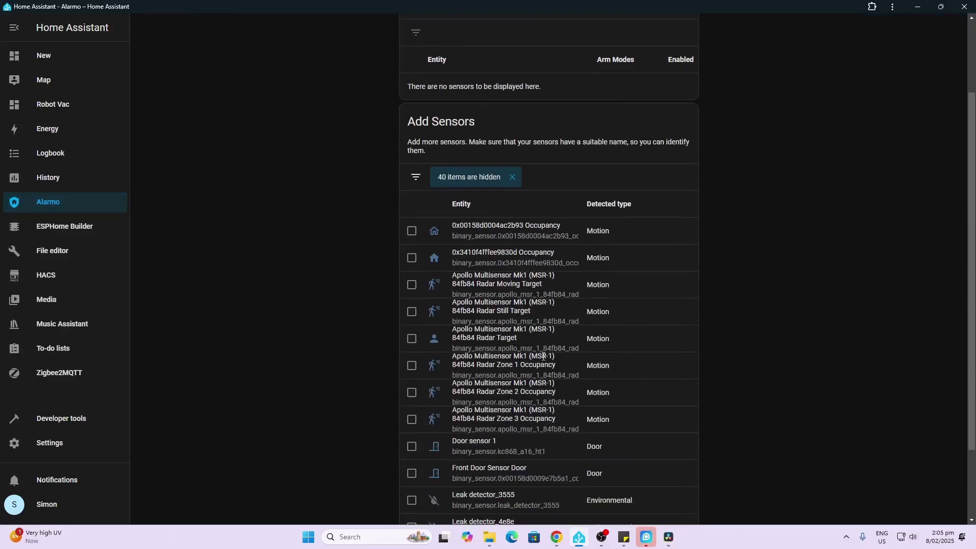
{"action": "scroll", "coordinate": [542, 367], "scroll_direction": "down", "scroll_amount": 2}
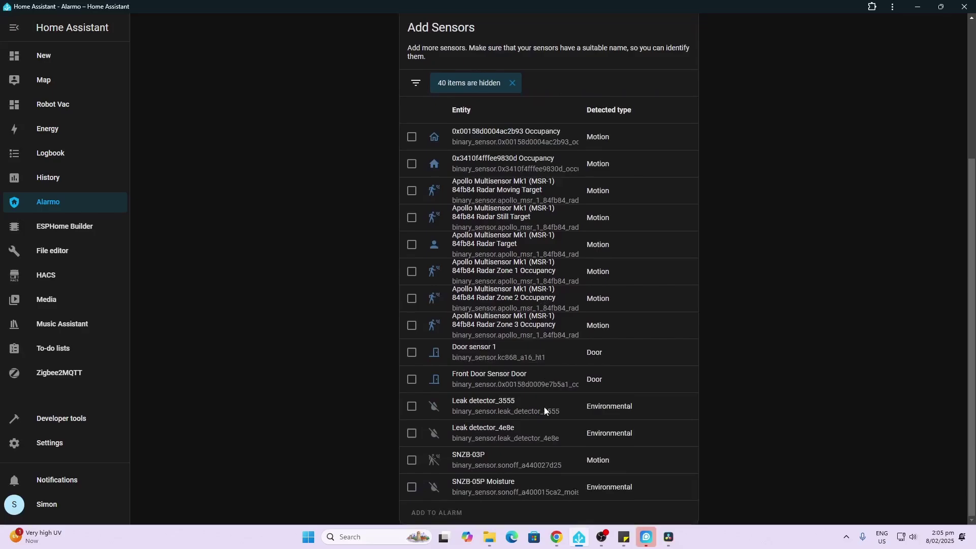
{"action": "scroll", "coordinate": [544, 407], "scroll_direction": "up", "scroll_amount": 4}
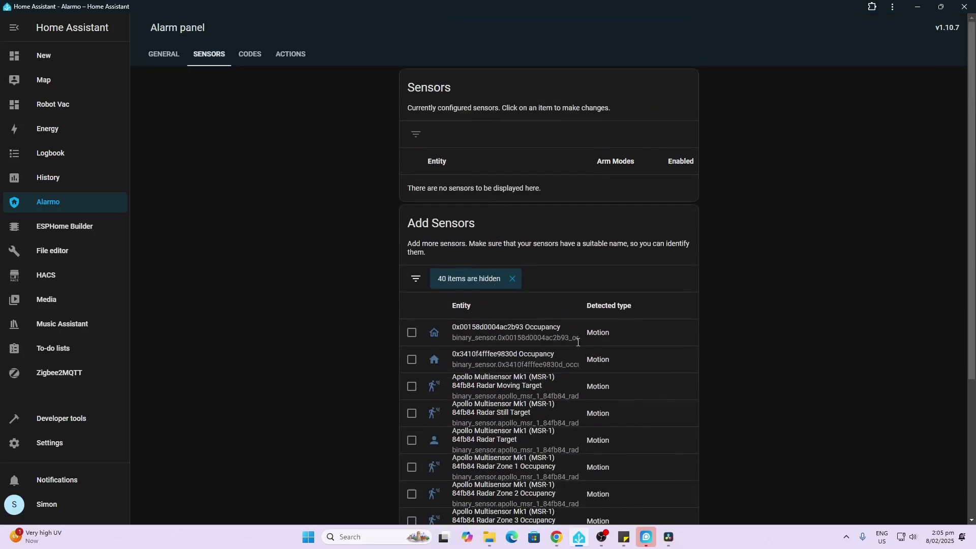
Look over Alarmo's Codes and Actions tabs, ending back on Codes.
{"action": "left_click", "coordinate": [250, 57]}
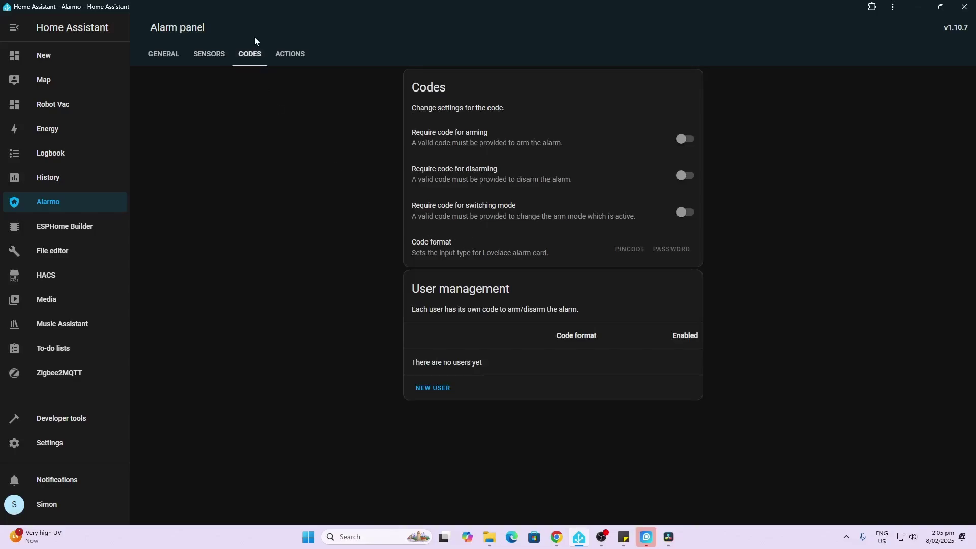
{"action": "left_click", "coordinate": [290, 56]}
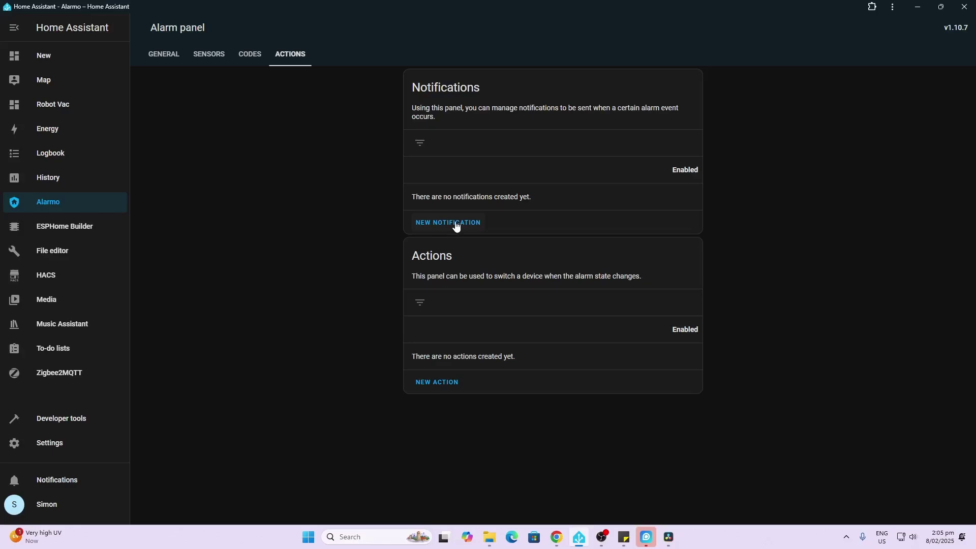
{"action": "left_click", "coordinate": [253, 61]}
Scroll through Alarmo's Add Sensors list of motion, door and environmental candidates.
{"action": "left_click", "coordinate": [209, 57]}
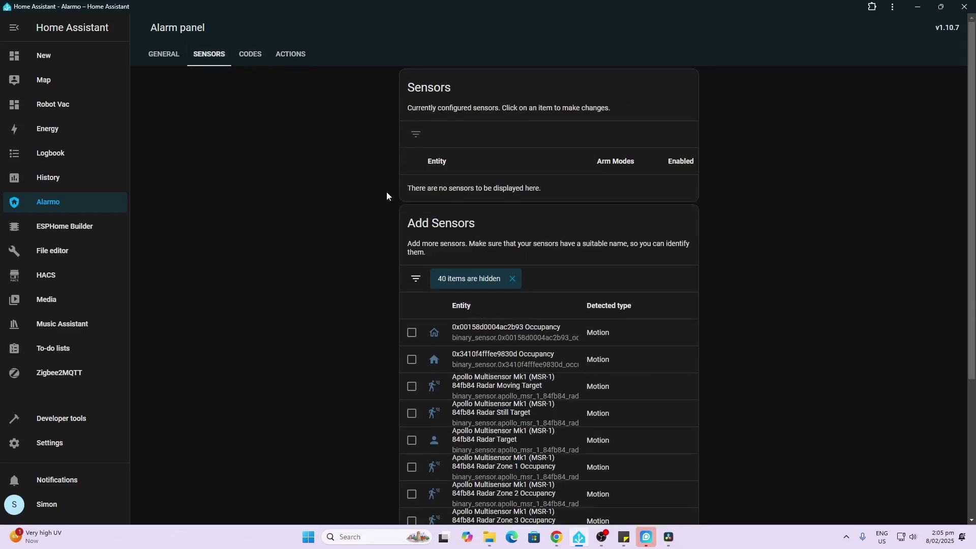
{"action": "scroll", "coordinate": [584, 377], "scroll_direction": "down", "scroll_amount": 2}
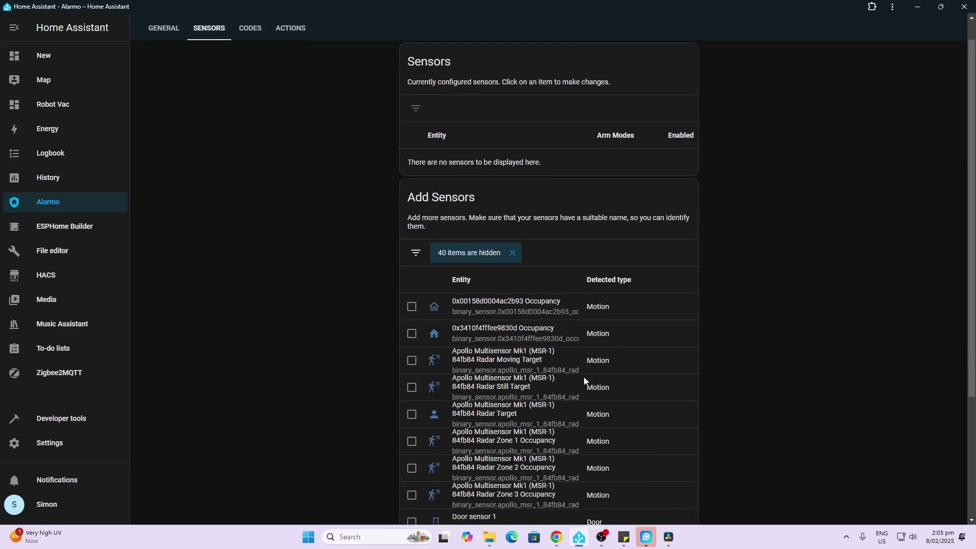
{"action": "scroll", "coordinate": [584, 380], "scroll_direction": "down", "scroll_amount": 1}
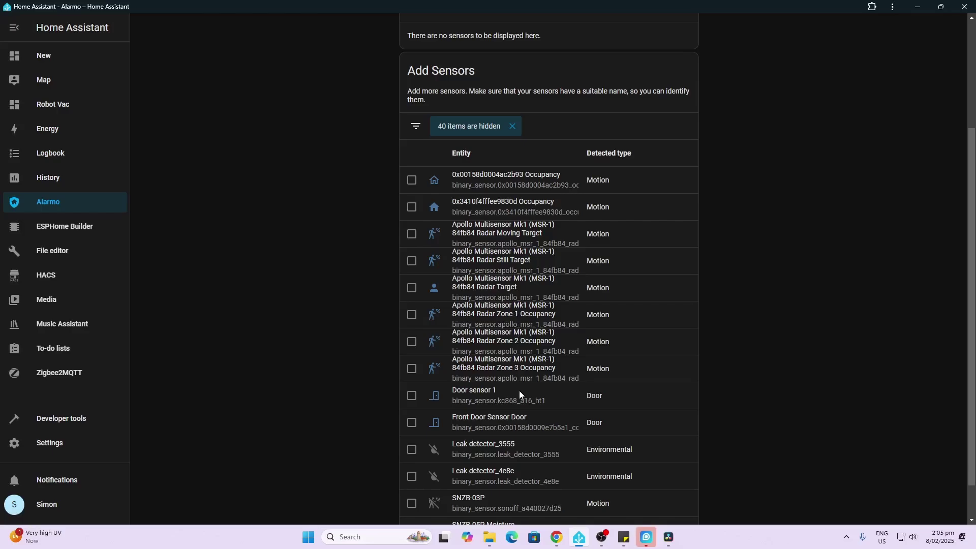
{"action": "scroll", "coordinate": [519, 394], "scroll_direction": "down", "scroll_amount": 1}
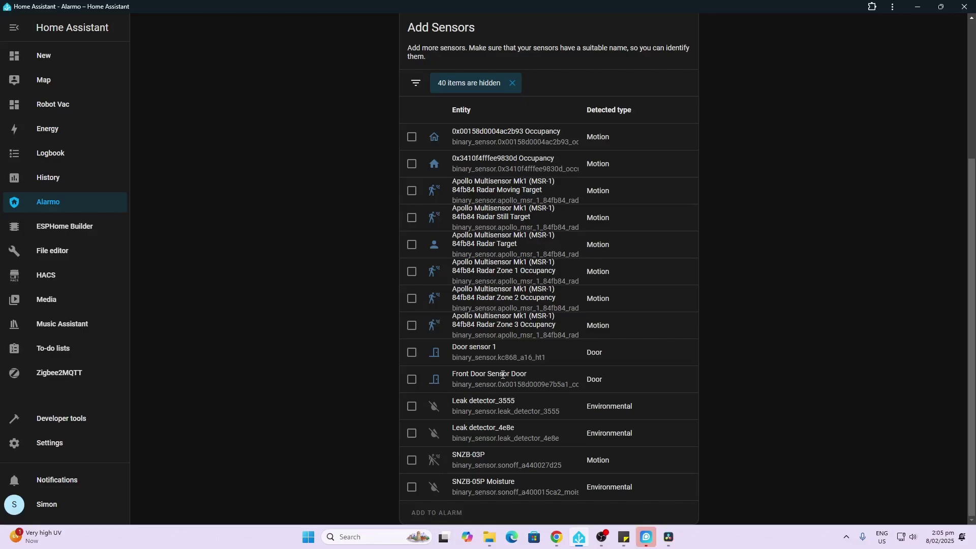
{"action": "scroll", "coordinate": [503, 375], "scroll_direction": "up", "scroll_amount": 2}
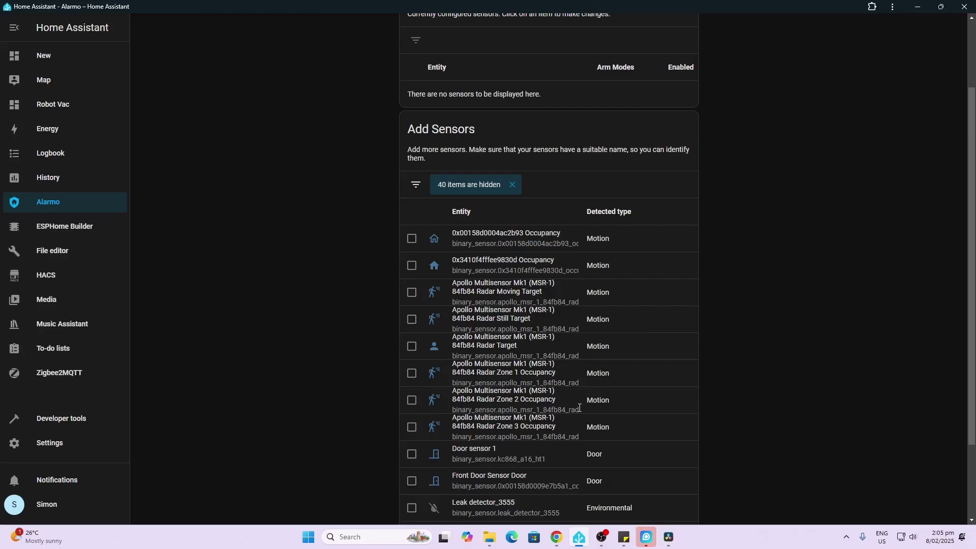
Open the Kc868-A16 device page under the ESPHome integration.
{"action": "left_click", "coordinate": [60, 445]}
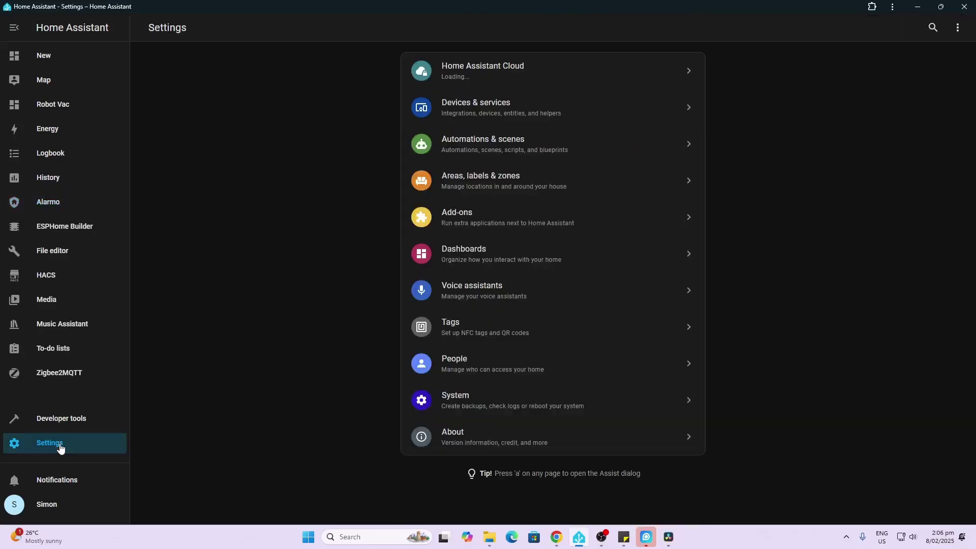
{"action": "left_click", "coordinate": [532, 114]}
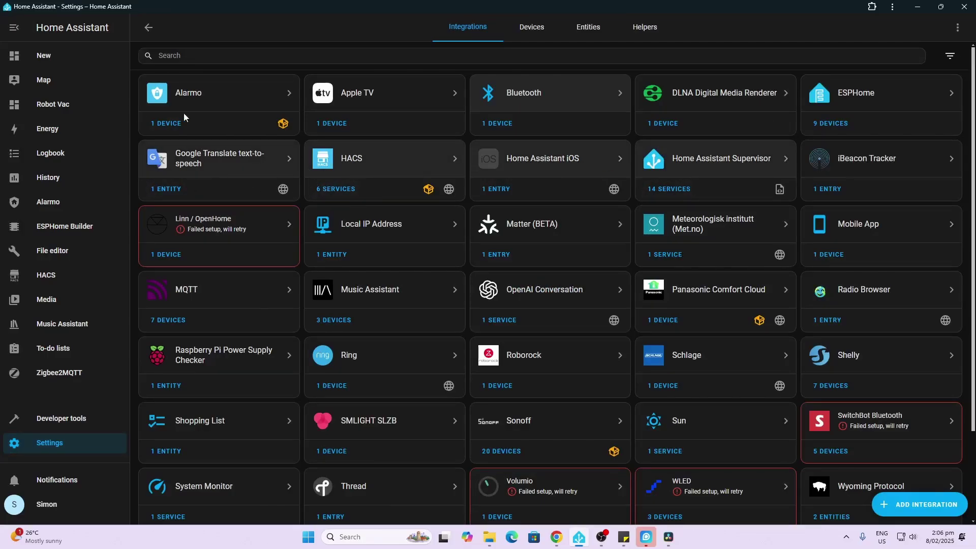
{"action": "left_click", "coordinate": [833, 123]}
{"action": "left_click", "coordinate": [214, 174]}
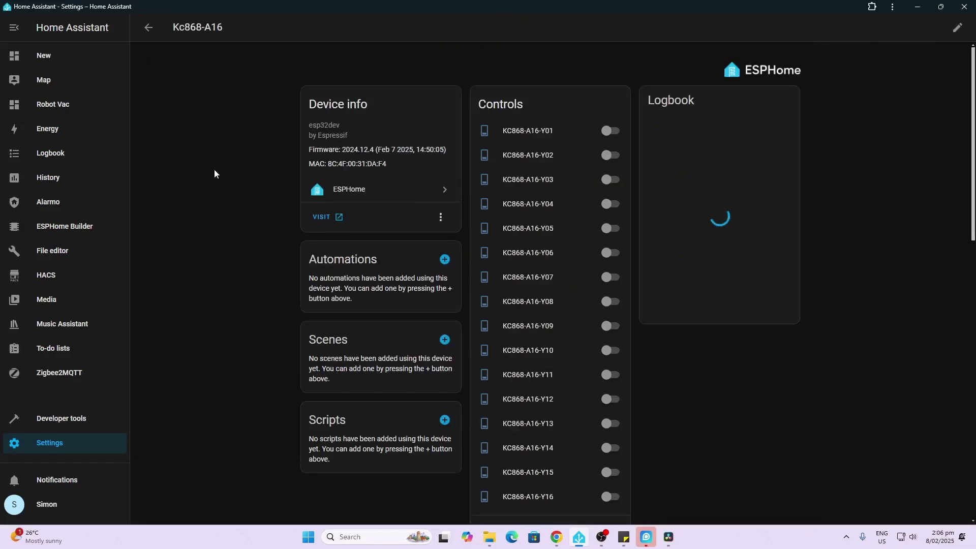
Inspect Door sensor 1's details and entity settings, then close them.
{"action": "scroll", "coordinate": [529, 244], "scroll_direction": "down", "scroll_amount": 7}
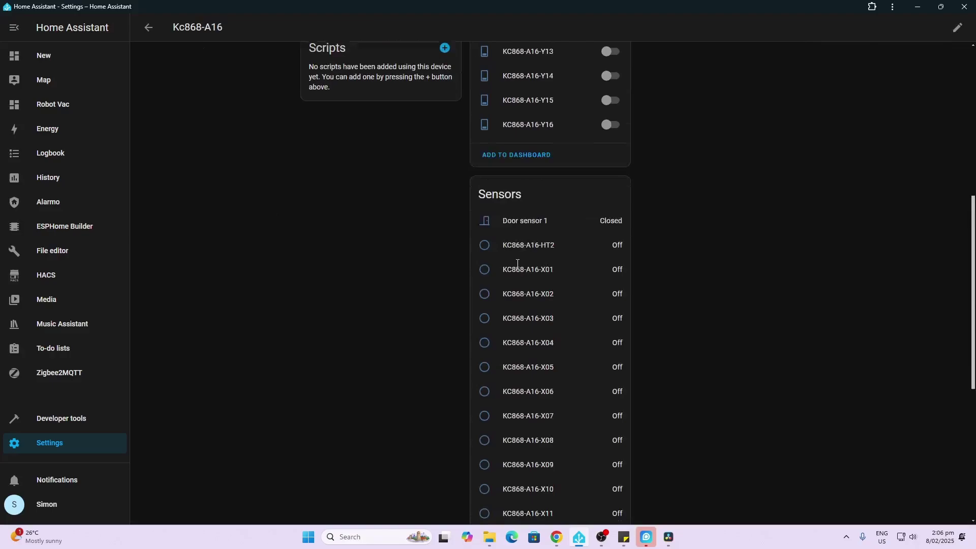
{"action": "scroll", "coordinate": [518, 263], "scroll_direction": "down", "scroll_amount": 1}
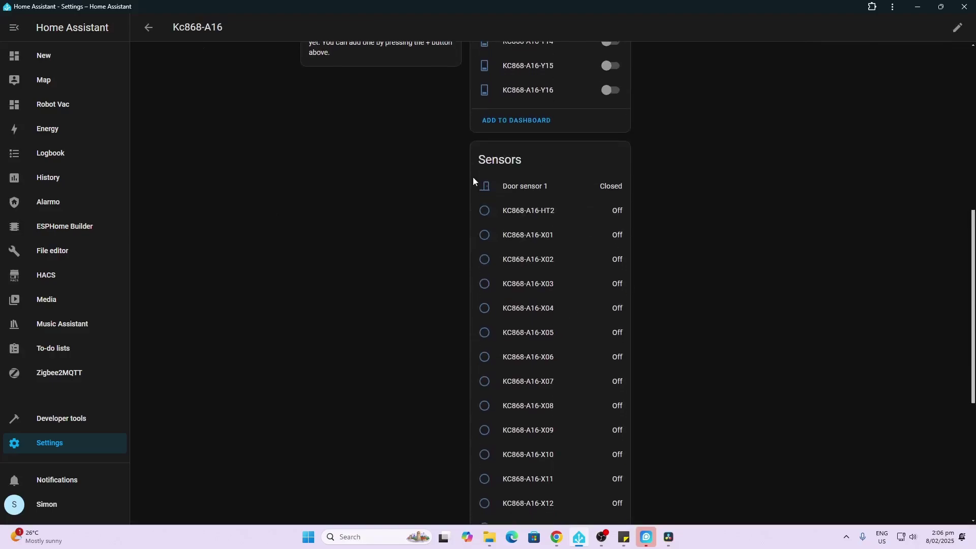
{"action": "left_click", "coordinate": [514, 190]}
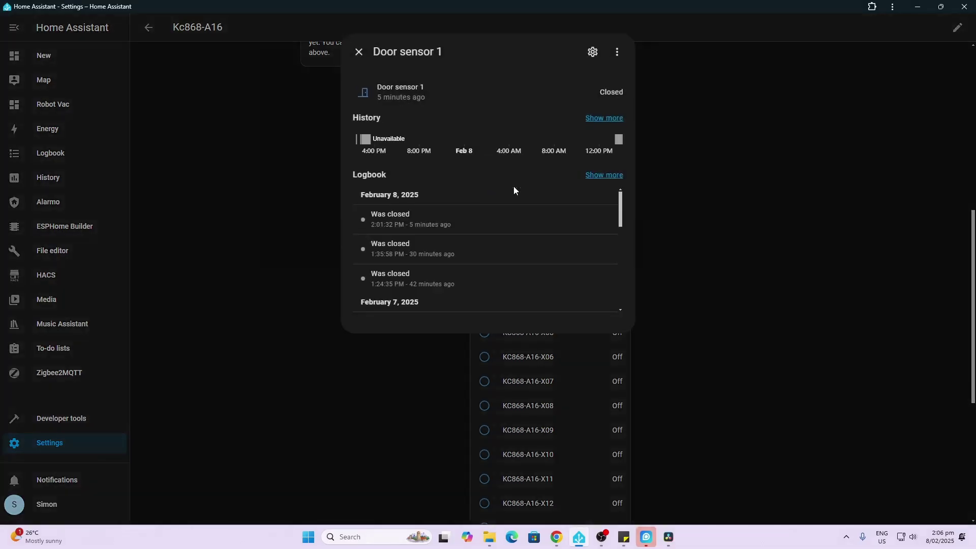
{"action": "left_click", "coordinate": [593, 52]}
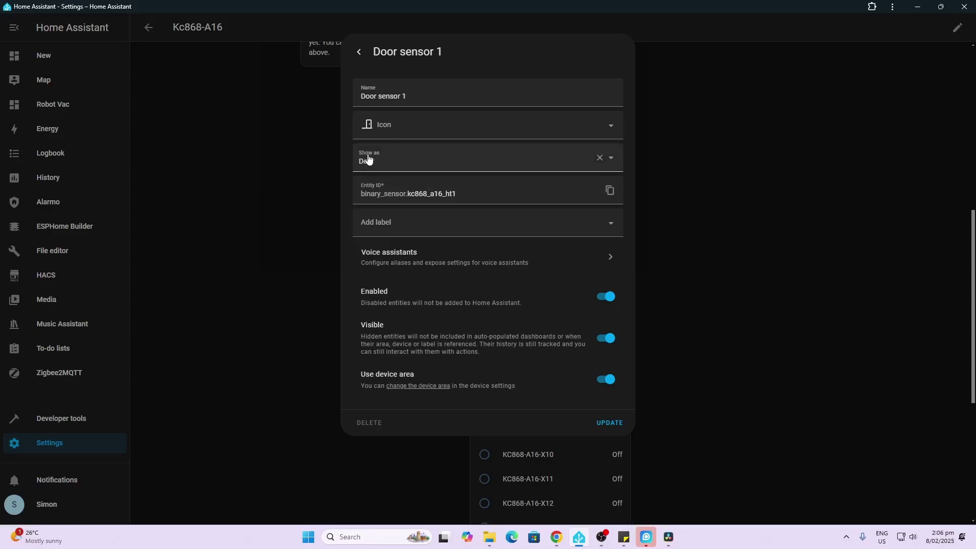
{"action": "left_click", "coordinate": [359, 52]}
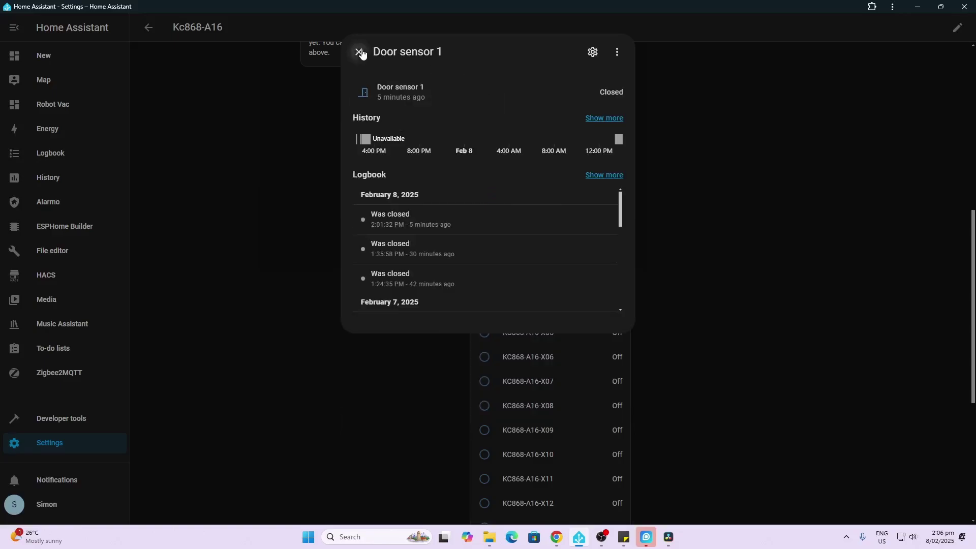
{"action": "left_click", "coordinate": [359, 52]}
Set the KC868-A16-HT2 sensor to show as Window with name 'Window1' and save.
{"action": "left_click", "coordinate": [525, 213]}
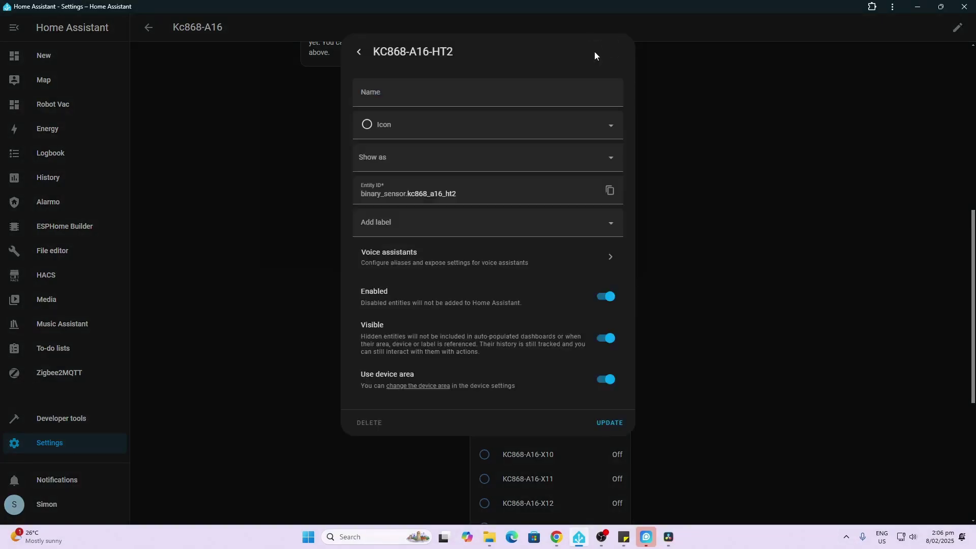
{"action": "left_click", "coordinate": [384, 160]}
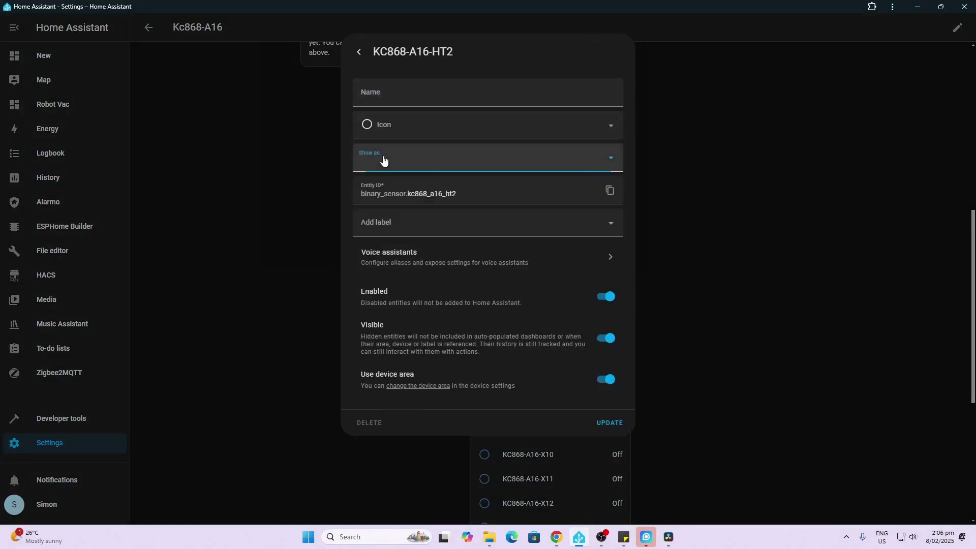
{"action": "scroll", "coordinate": [392, 333], "scroll_direction": "down", "scroll_amount": 5}
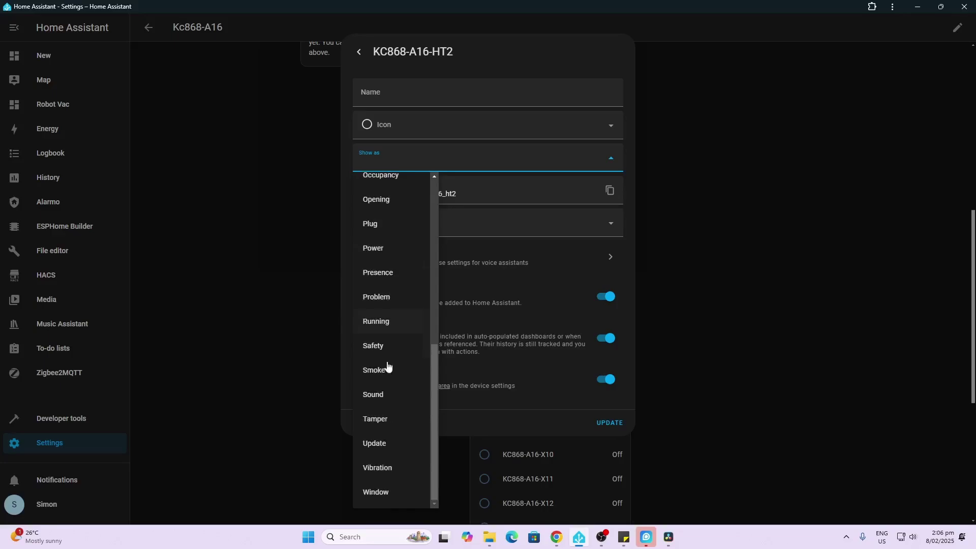
{"action": "left_click", "coordinate": [383, 493]}
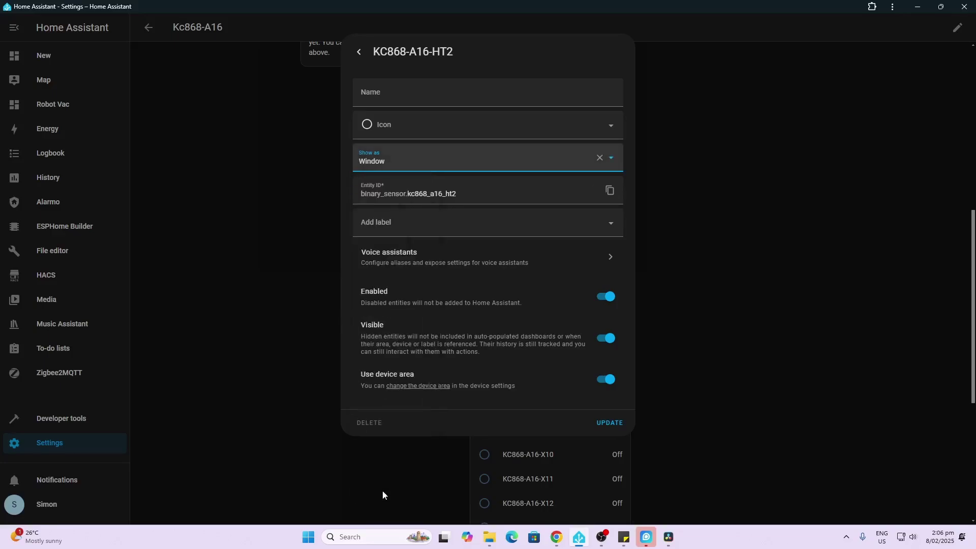
{"action": "left_click", "coordinate": [414, 96]}
{"action": "type", "text": "Window1"}
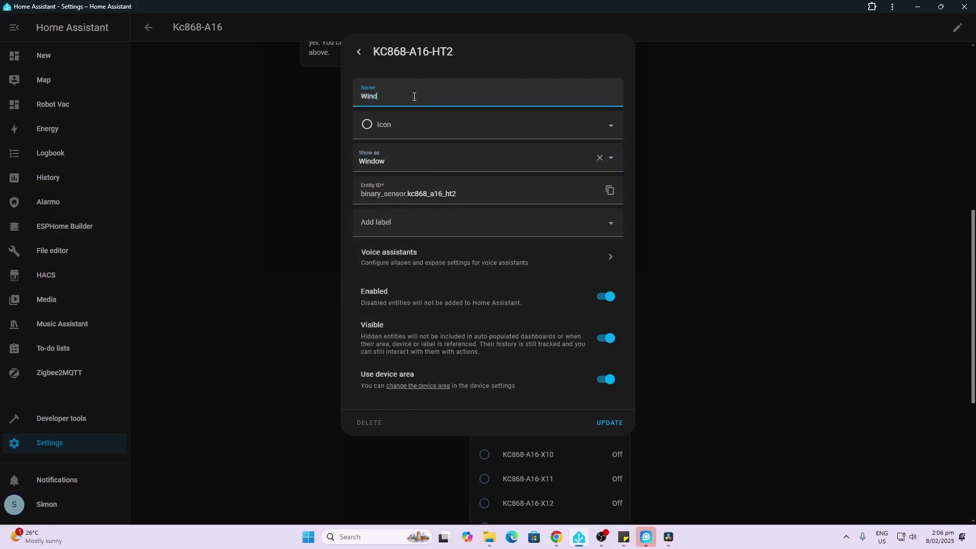
{"action": "left_click", "coordinate": [611, 423]}
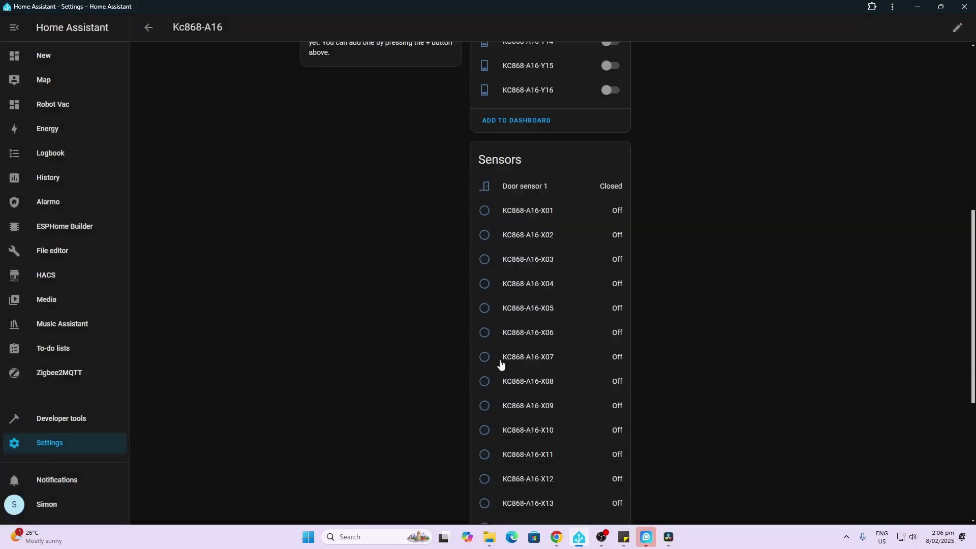
{"action": "scroll", "coordinate": [461, 286], "scroll_direction": "down", "scroll_amount": 5}
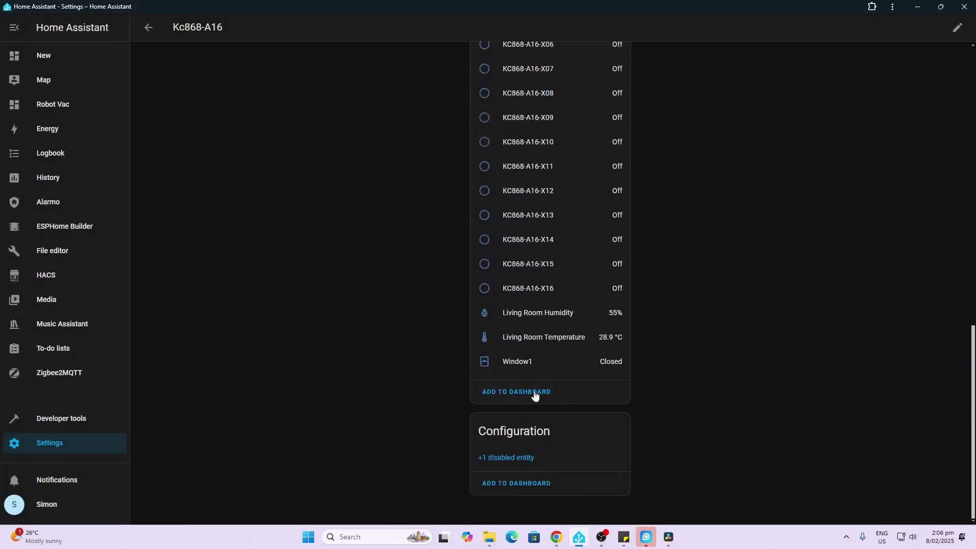
{"action": "left_click", "coordinate": [41, 448]}
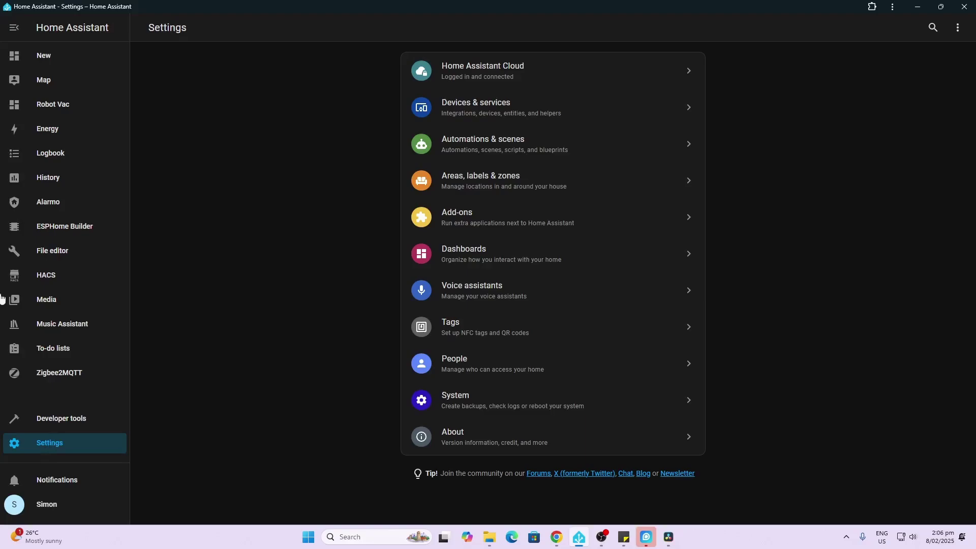
Perform a normal restart of Home Assistant from the top-right menu.
{"action": "left_click", "coordinate": [957, 27]}
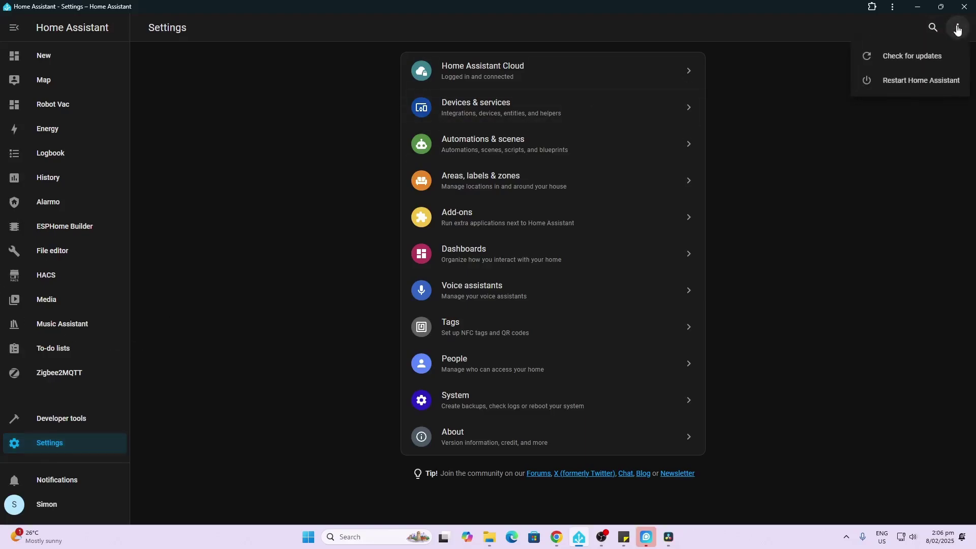
{"action": "left_click", "coordinate": [927, 80]}
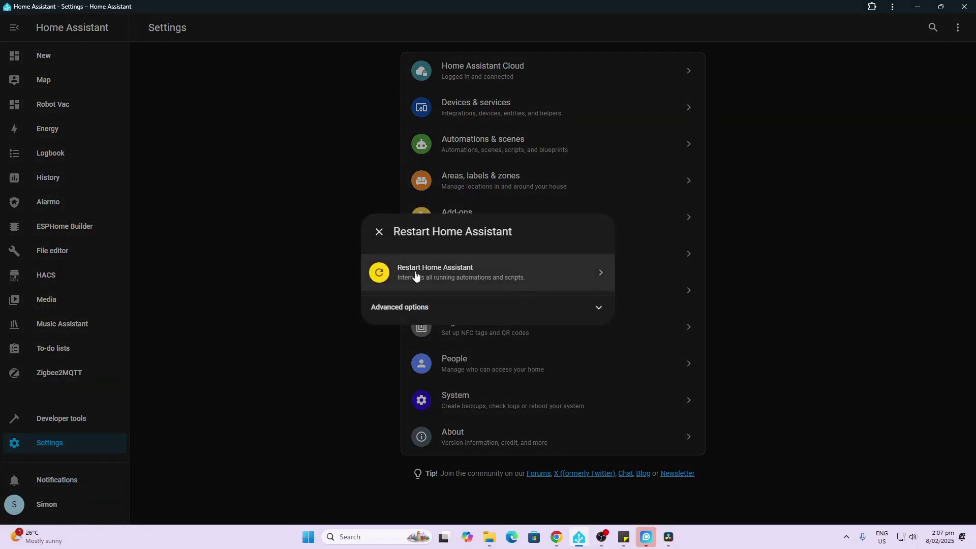
{"action": "left_click", "coordinate": [415, 275]}
{"action": "left_click", "coordinate": [548, 294]}
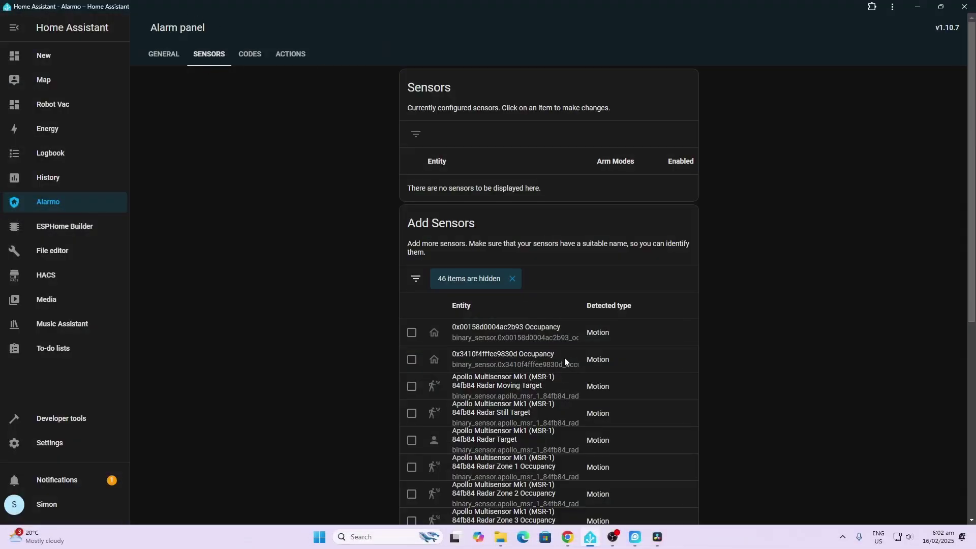
Tick Window1 and PIR1 in the Add Sensors list and add them to the alarm.
{"action": "scroll", "coordinate": [564, 358], "scroll_direction": "down", "scroll_amount": 6}
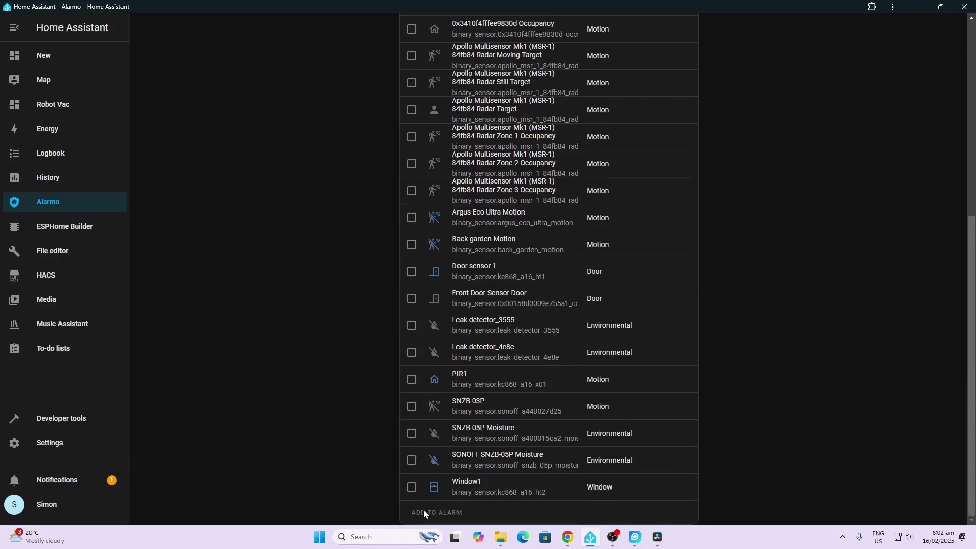
{"action": "left_click", "coordinate": [412, 489]}
{"action": "left_click", "coordinate": [413, 384]}
{"action": "scroll", "coordinate": [551, 416], "scroll_direction": "up", "scroll_amount": 2}
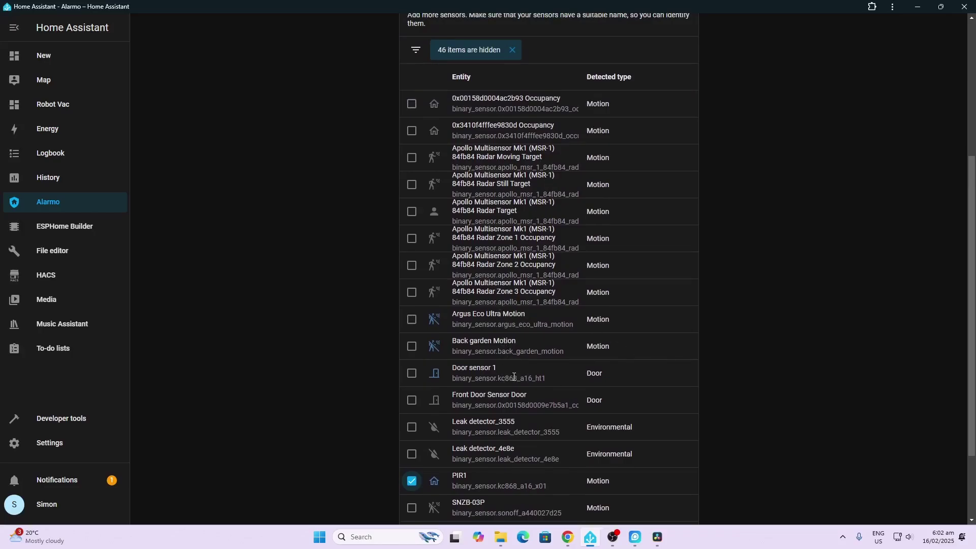
{"action": "scroll", "coordinate": [518, 393], "scroll_direction": "down", "scroll_amount": 1}
{"action": "scroll", "coordinate": [519, 388], "scroll_direction": "up", "scroll_amount": 2}
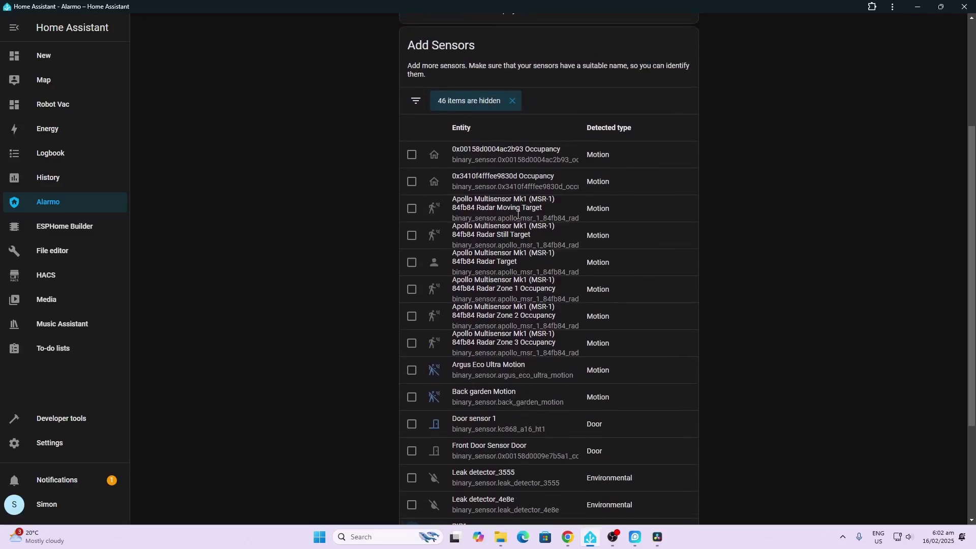
{"action": "scroll", "coordinate": [521, 283], "scroll_direction": "down", "scroll_amount": 2}
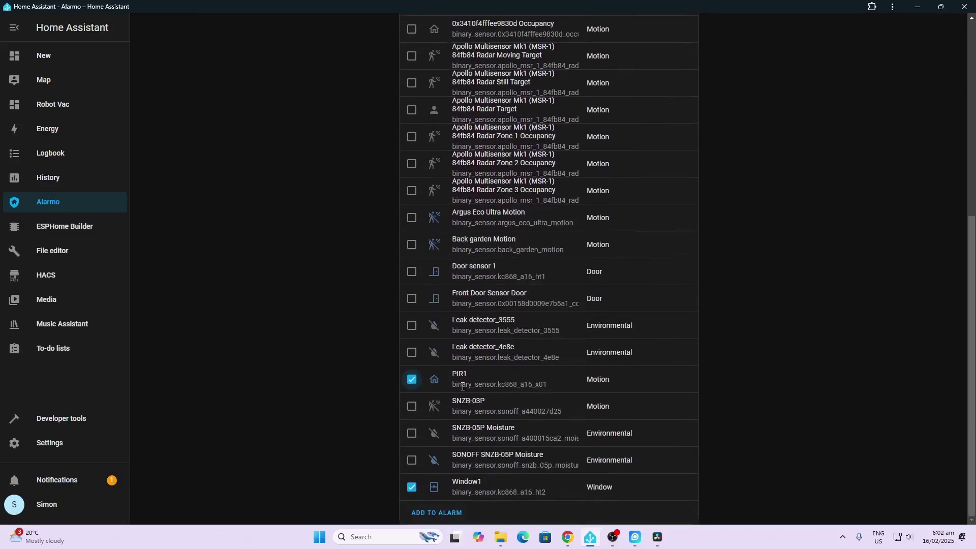
{"action": "scroll", "coordinate": [462, 392], "scroll_direction": "up", "scroll_amount": 6}
{"action": "scroll", "coordinate": [463, 391], "scroll_direction": "down", "scroll_amount": 5}
{"action": "left_click", "coordinate": [437, 513]}
{"action": "scroll", "coordinate": [568, 369], "scroll_direction": "up", "scroll_amount": 6}
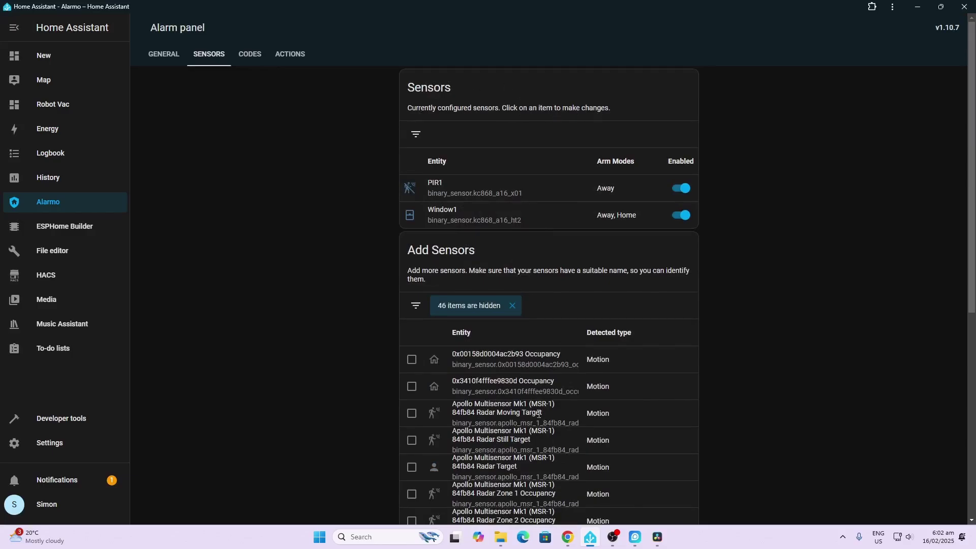
Create a new Alarmo user with a name and a confirmed PIN code.
{"action": "left_click", "coordinate": [252, 60]}
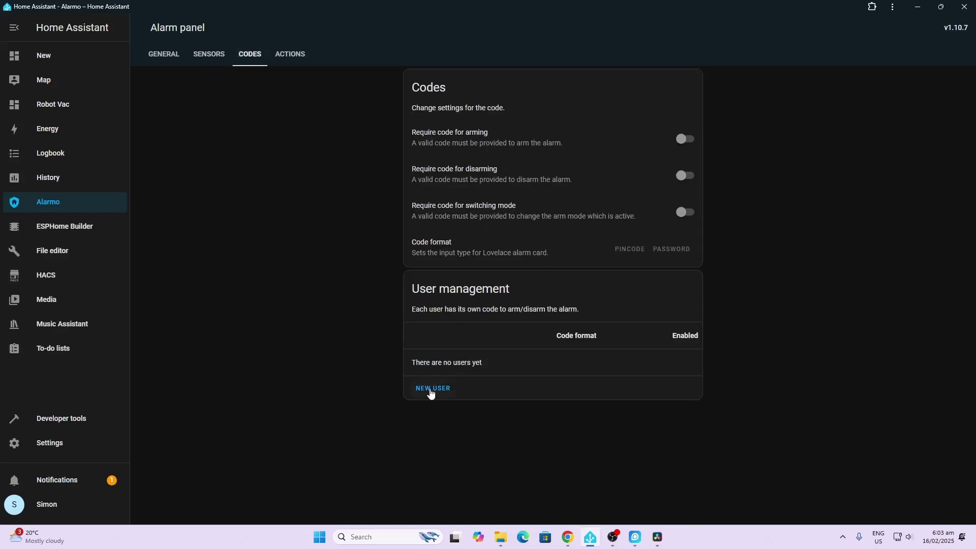
{"action": "left_click", "coordinate": [430, 390]}
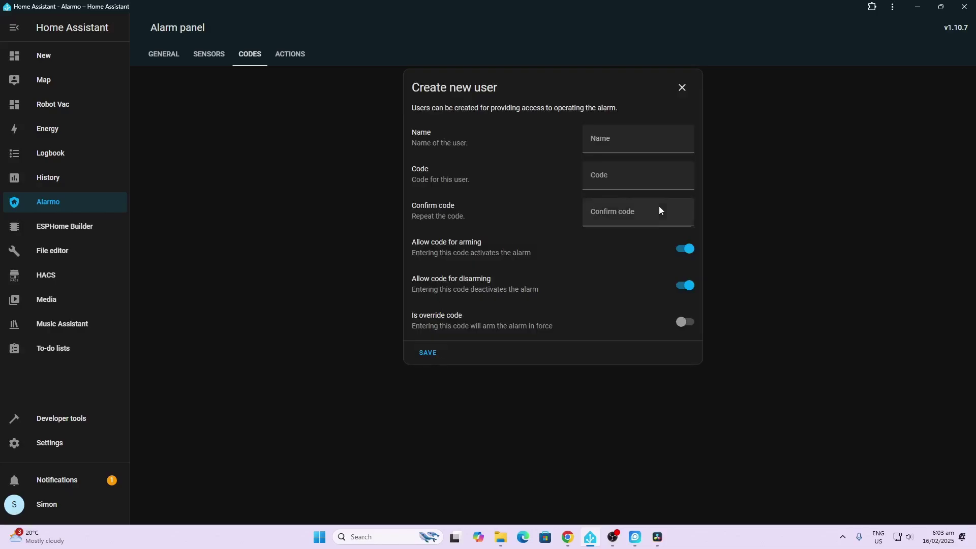
{"action": "left_click", "coordinate": [638, 146]}
{"action": "type", "text": "Simon"}
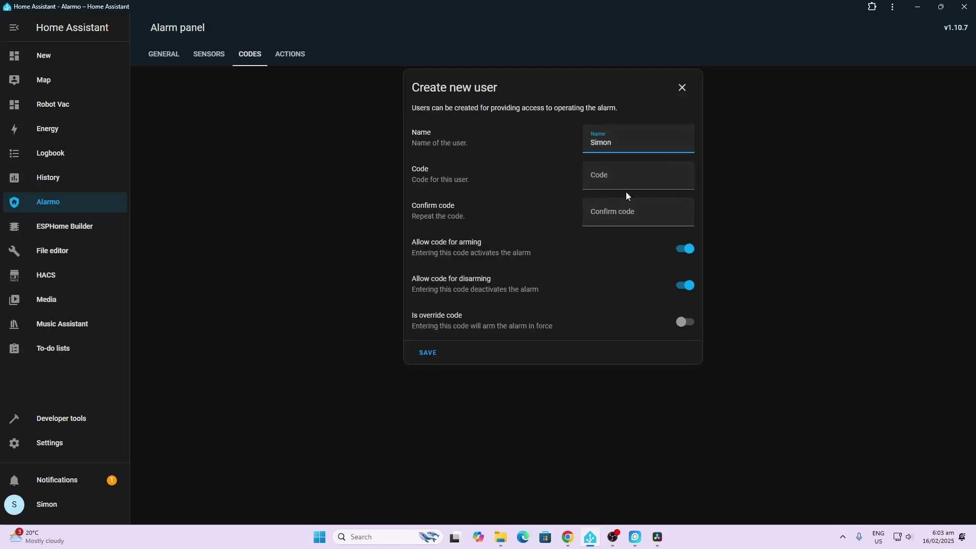
{"action": "left_click", "coordinate": [625, 182]}
{"action": "type", "text": "1234"}
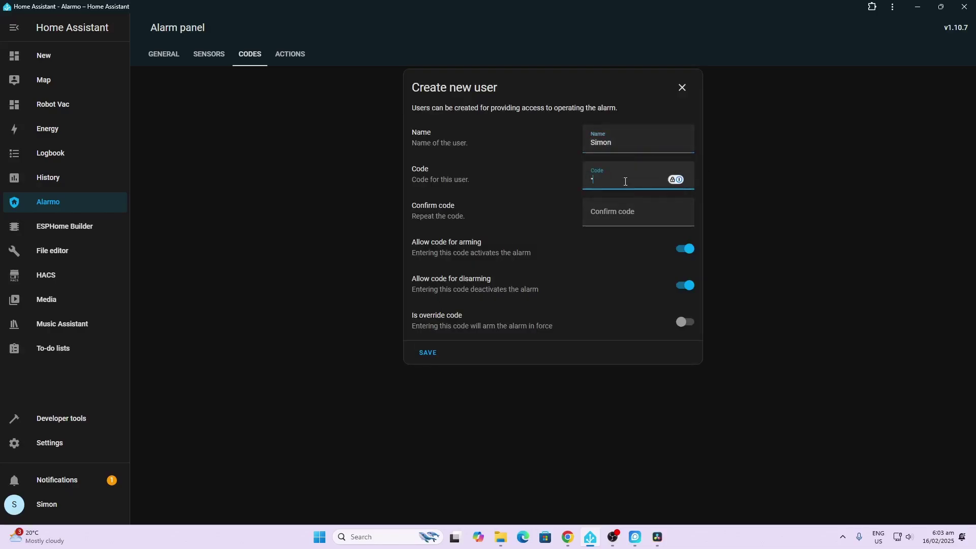
{"action": "left_click", "coordinate": [635, 215]}
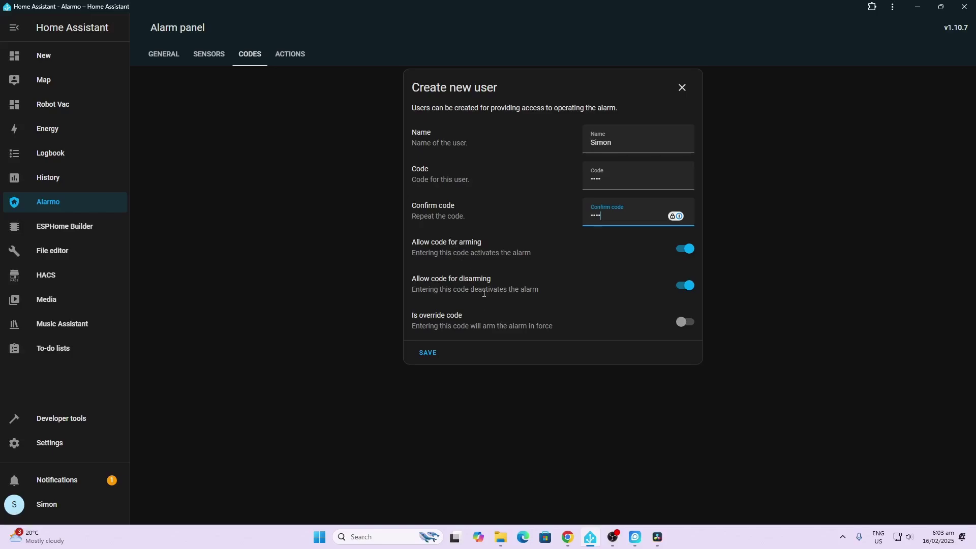
{"action": "left_click", "coordinate": [432, 356]}
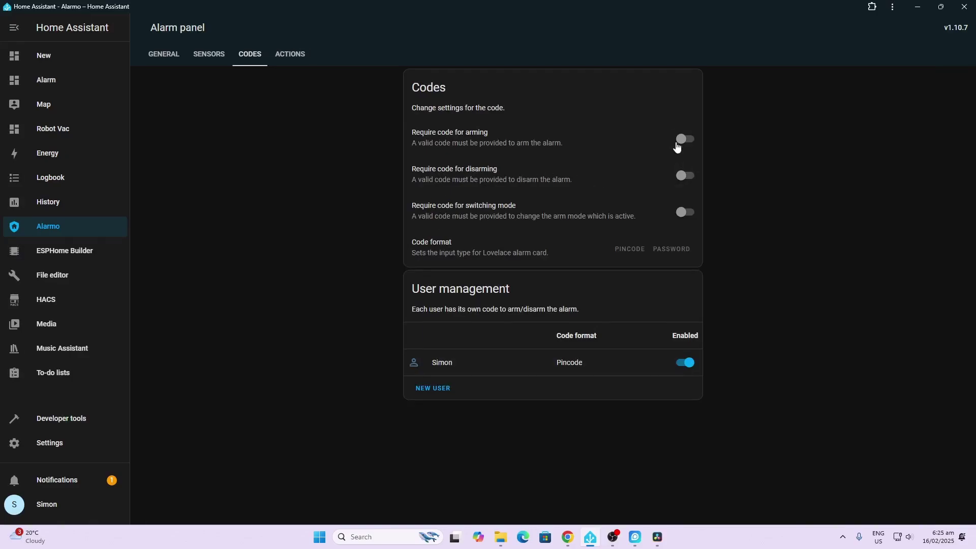
Turn on Require code for arming and for disarming.
{"action": "left_click", "coordinate": [684, 140]}
{"action": "left_click", "coordinate": [686, 176]}
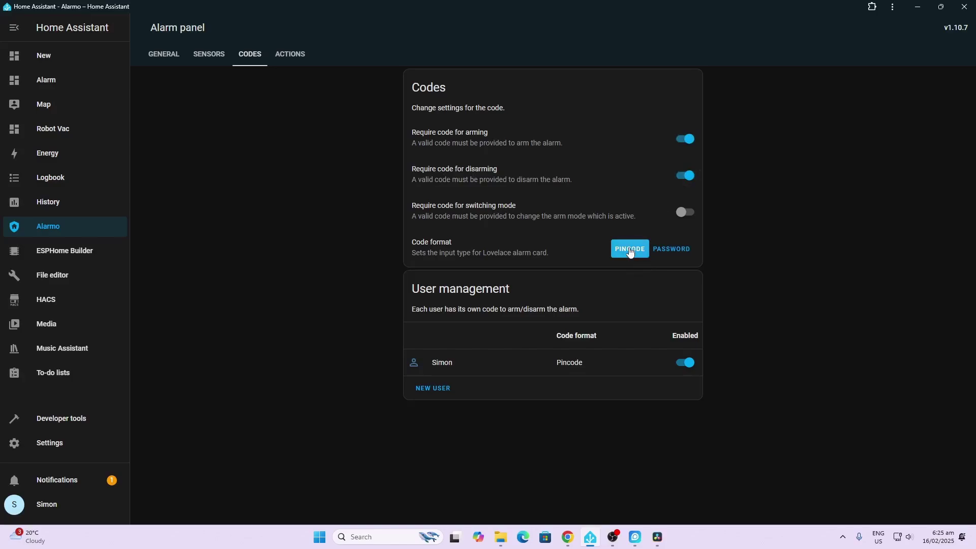
{"action": "left_click", "coordinate": [295, 60]}
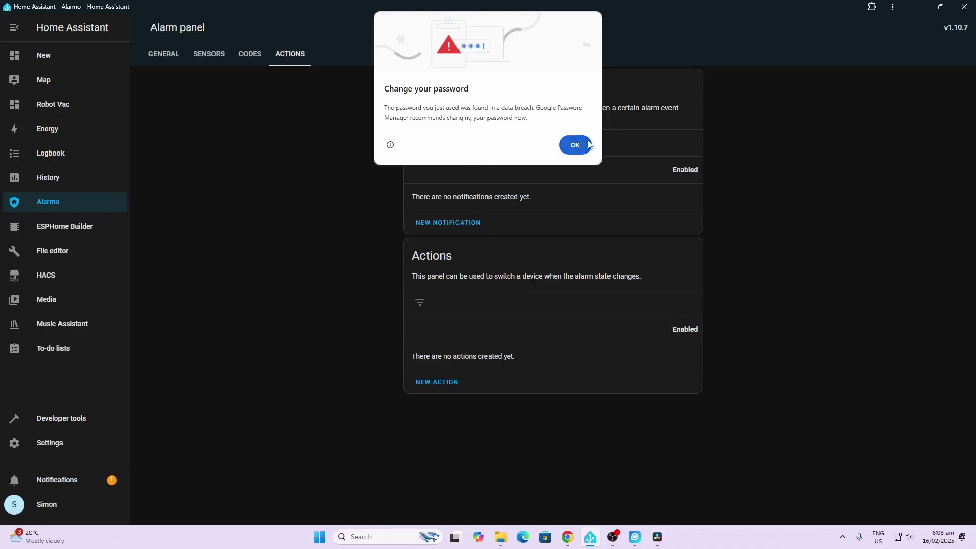
Create a notification for 'Alarm is triggered' targeting the iPhone and save it.
{"action": "left_click", "coordinate": [575, 146]}
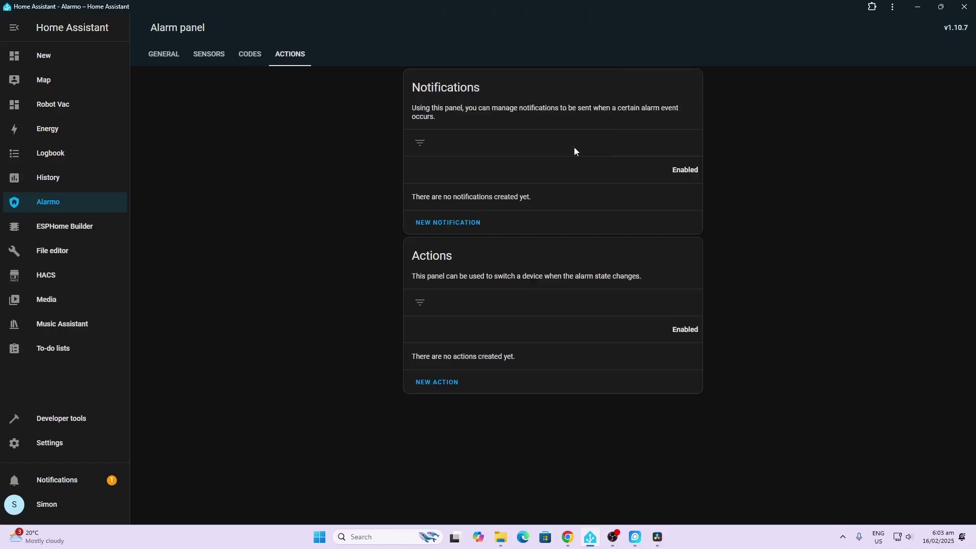
{"action": "left_click", "coordinate": [449, 225]}
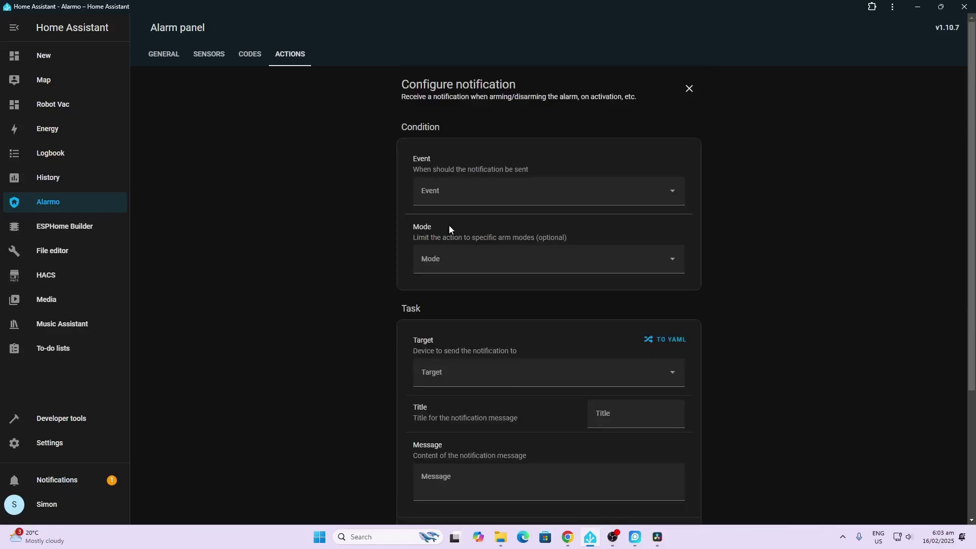
{"action": "left_click", "coordinate": [449, 198]}
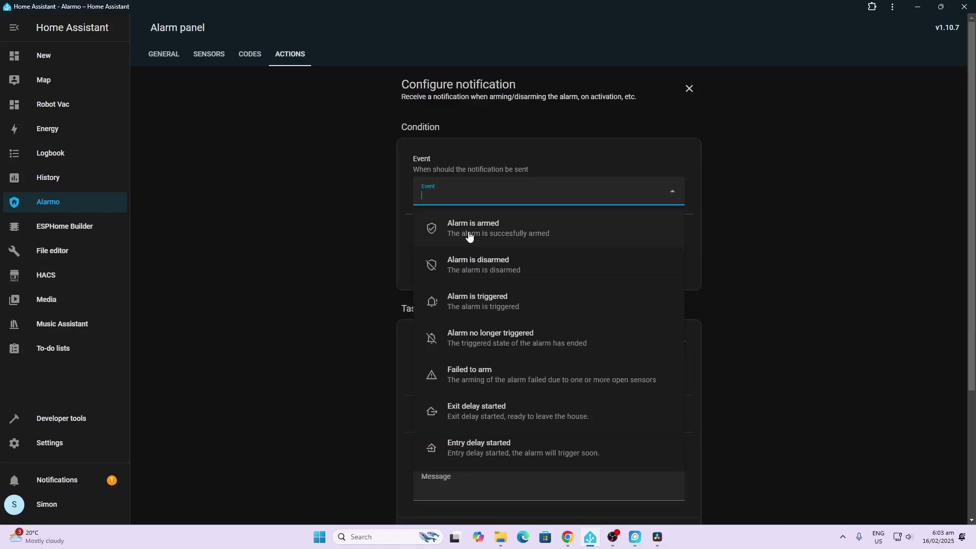
{"action": "left_click", "coordinate": [491, 302]}
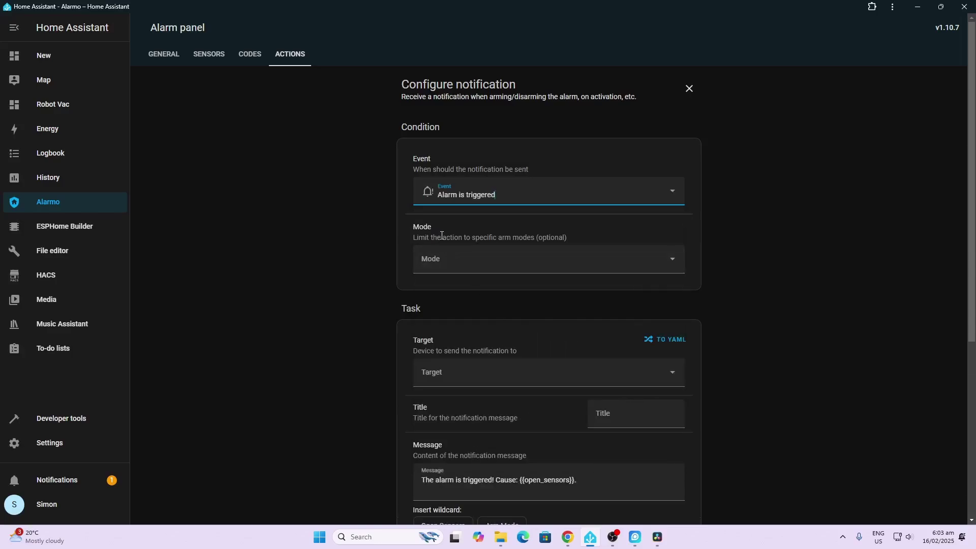
{"action": "scroll", "coordinate": [442, 236], "scroll_direction": "down", "scroll_amount": 3}
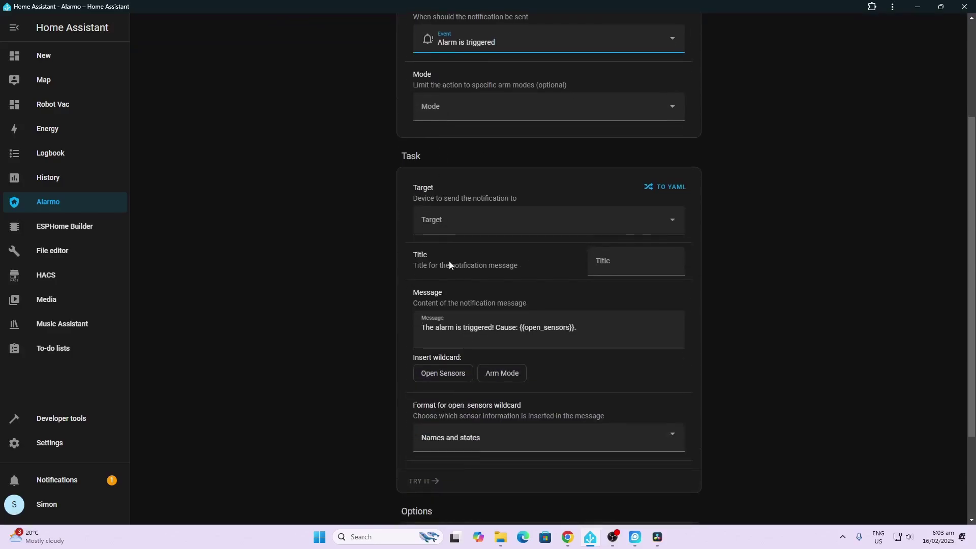
{"action": "left_click", "coordinate": [439, 221]}
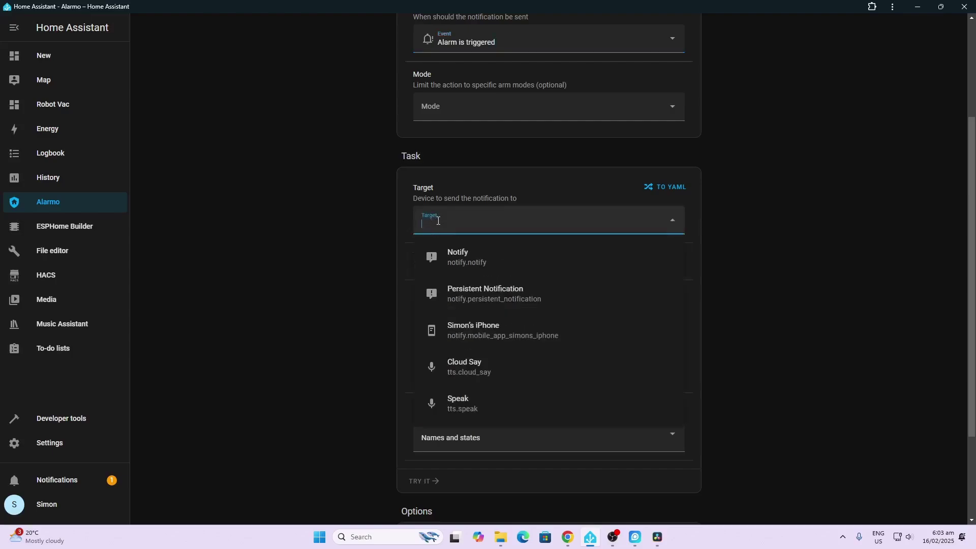
{"action": "left_click", "coordinate": [490, 339]}
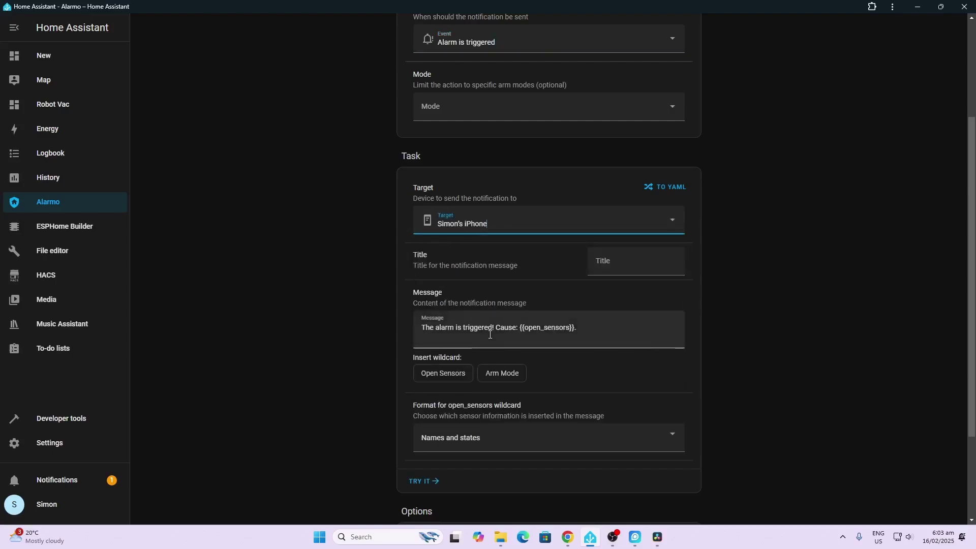
{"action": "scroll", "coordinate": [549, 305], "scroll_direction": "down", "scroll_amount": 1}
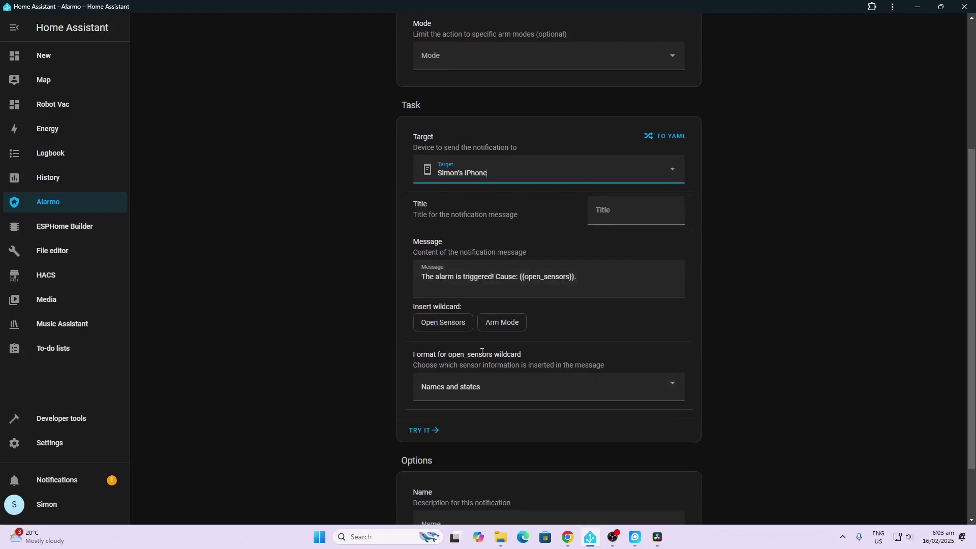
{"action": "scroll", "coordinate": [481, 352], "scroll_direction": "down", "scroll_amount": 1}
{"action": "scroll", "coordinate": [481, 352], "scroll_direction": "down", "scroll_amount": 1}
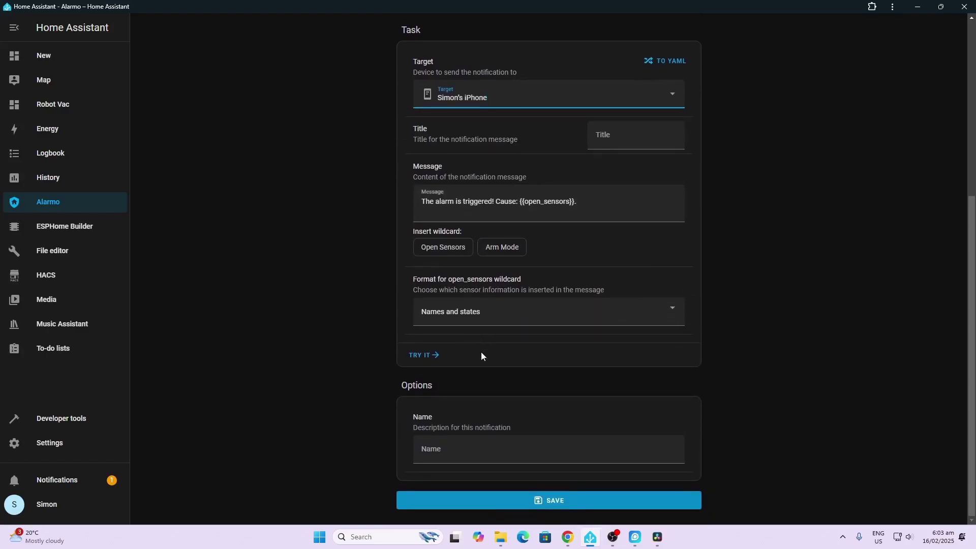
{"action": "left_click", "coordinate": [573, 500]}
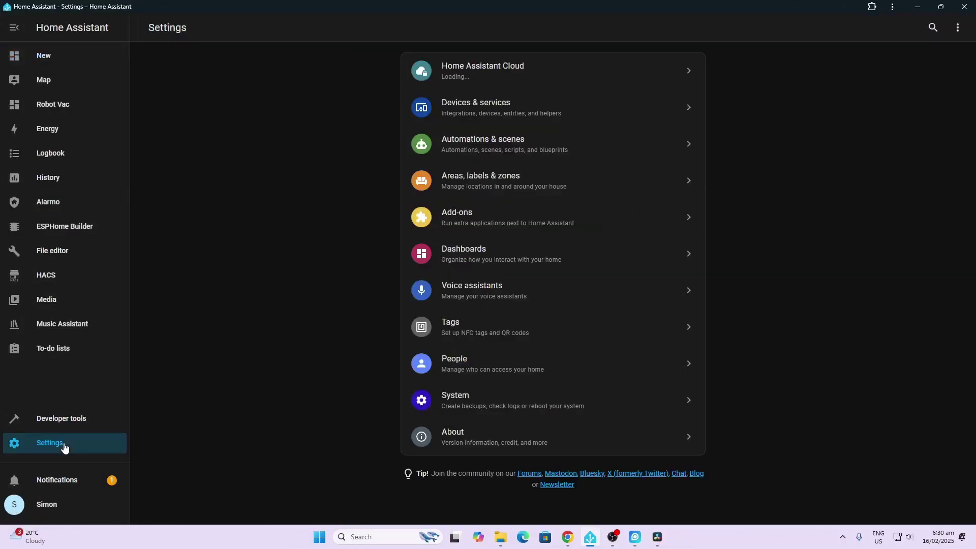
Create a dashboard from scratch titled 'Alarm Panel'.
{"action": "left_click", "coordinate": [511, 250]}
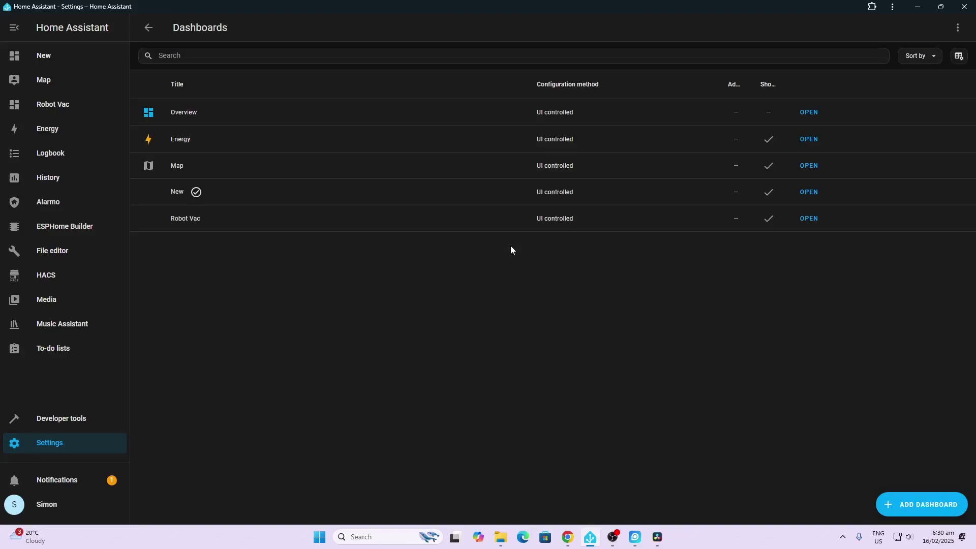
{"action": "left_click", "coordinate": [916, 503]}
{"action": "left_click", "coordinate": [444, 230]}
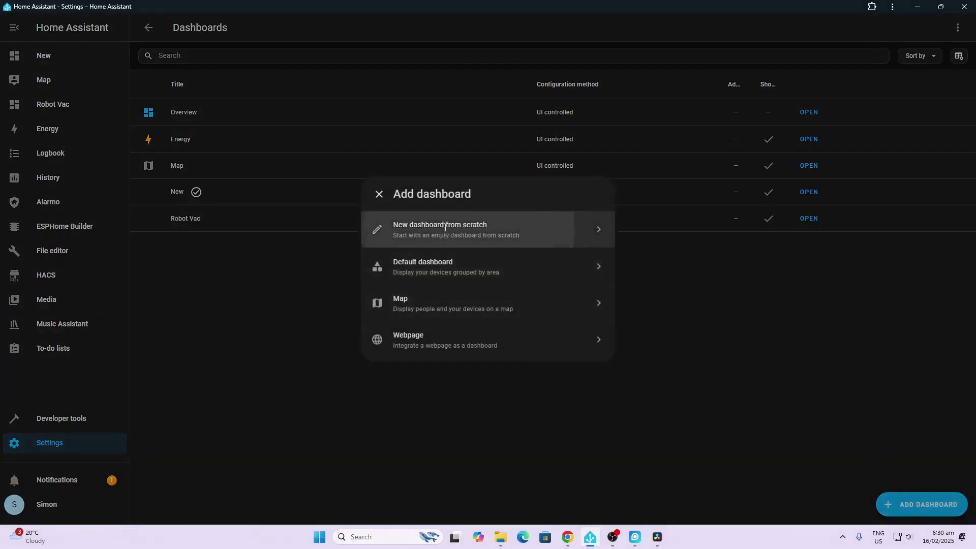
{"action": "type", "text": "A"}
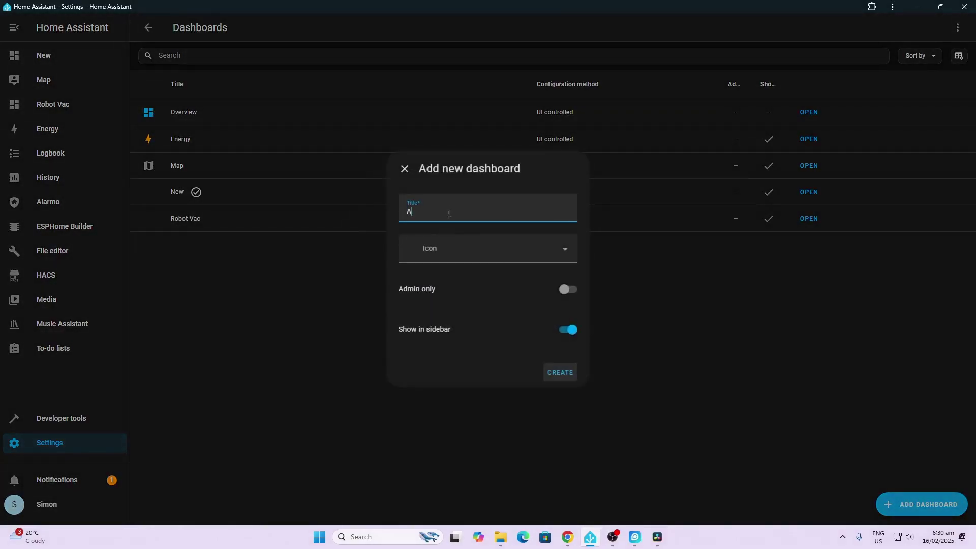
{"action": "type", "text": "larm Panel"}
{"action": "left_click", "coordinate": [561, 375]}
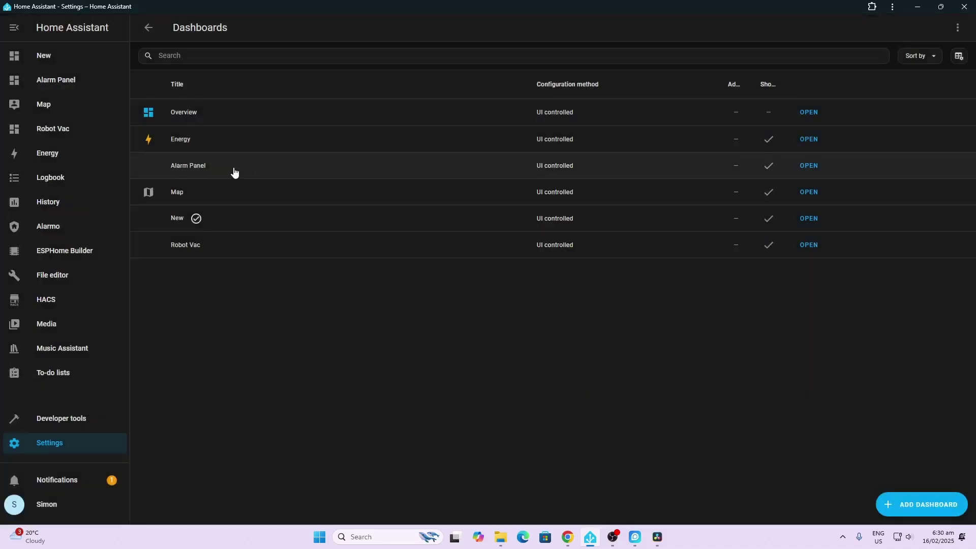
Add a new section holding the Alarmo Card to the Alarm Panel dashboard and save the layout.
{"action": "left_click", "coordinate": [60, 86]}
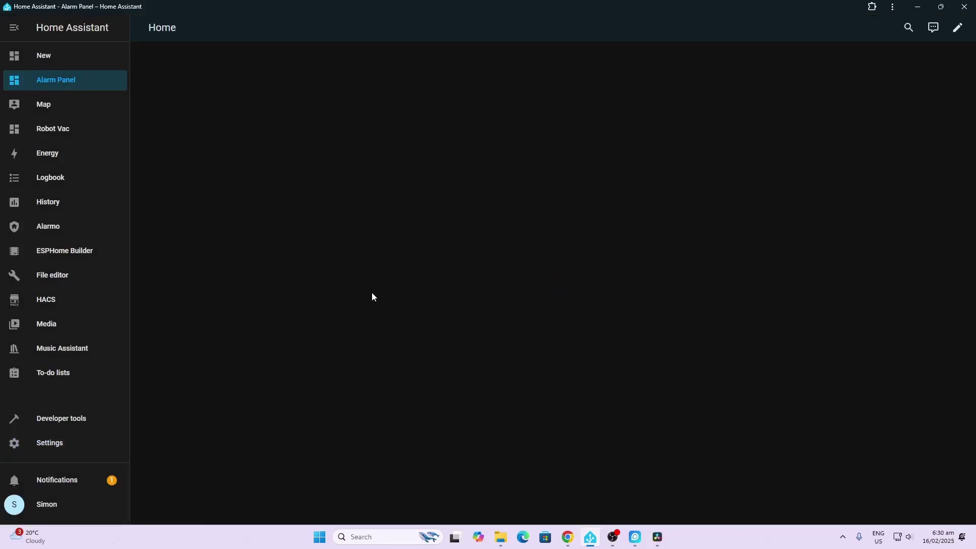
{"action": "left_click", "coordinate": [958, 28]}
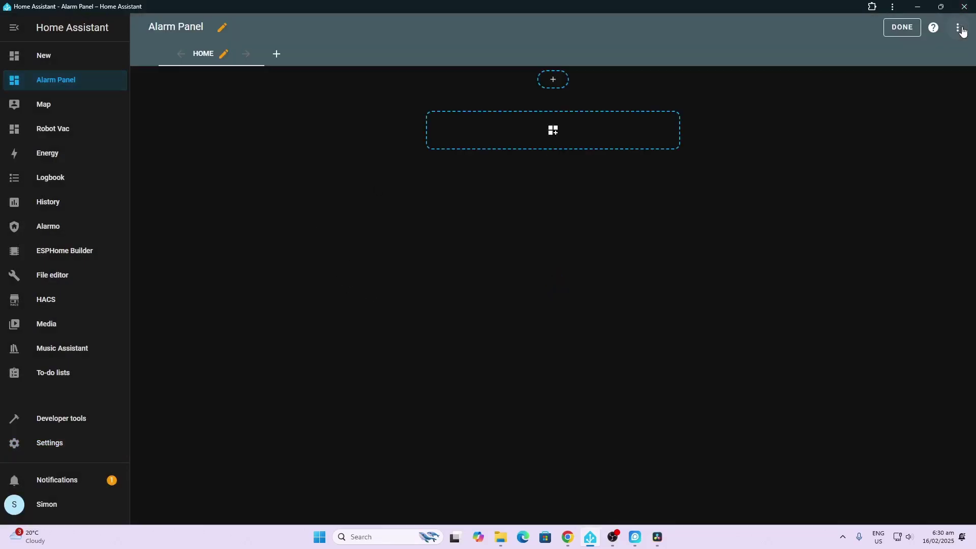
{"action": "left_click", "coordinate": [550, 133]}
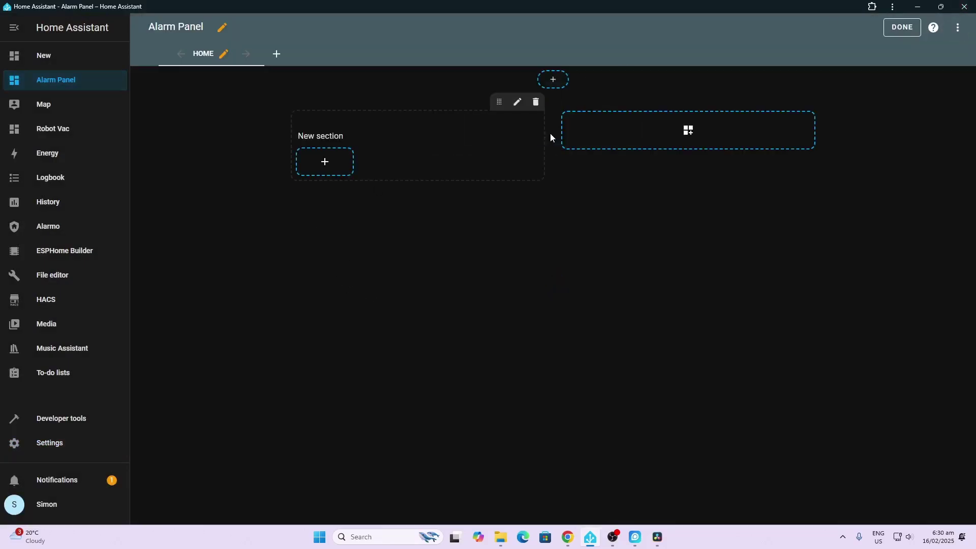
{"action": "left_click", "coordinate": [329, 166]}
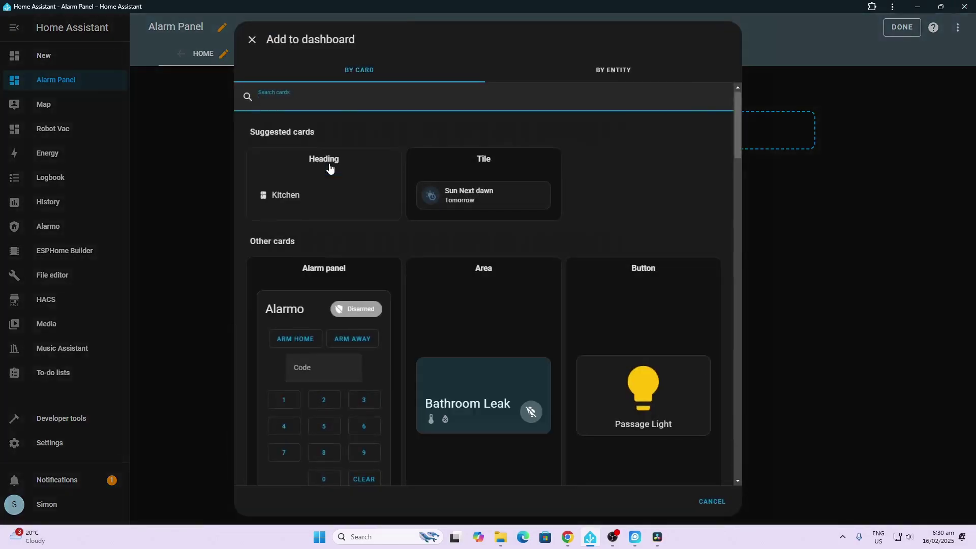
{"action": "type", "text": "alarm"}
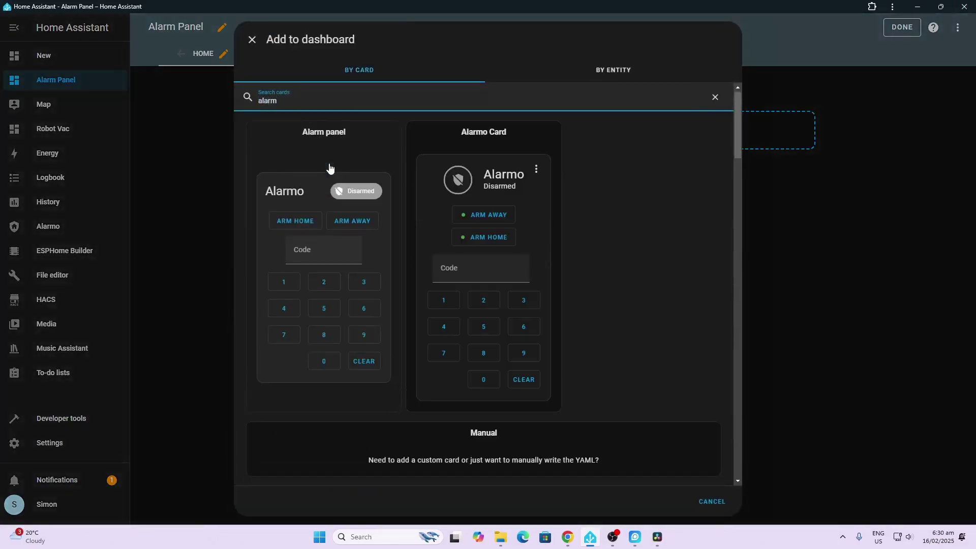
{"action": "left_click", "coordinate": [508, 171]}
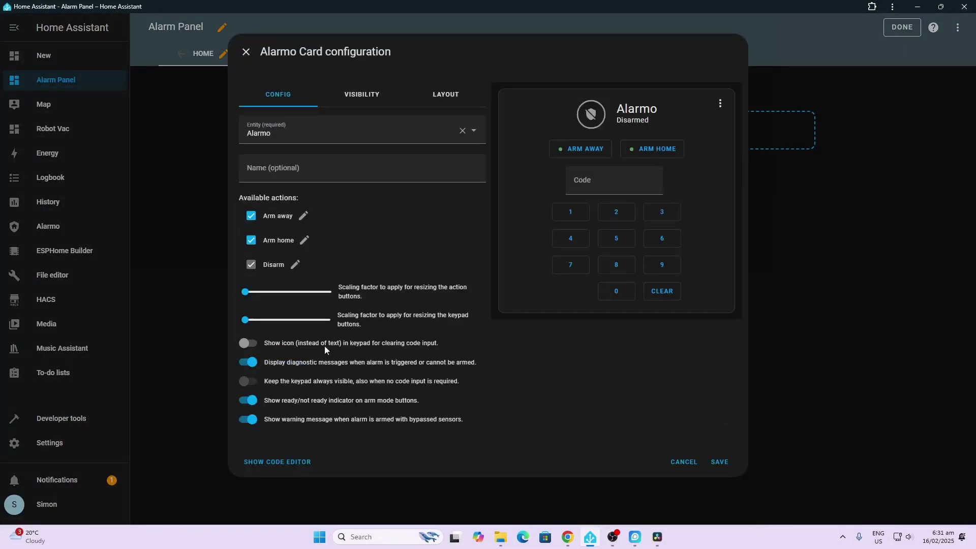
{"action": "left_click", "coordinate": [720, 462]}
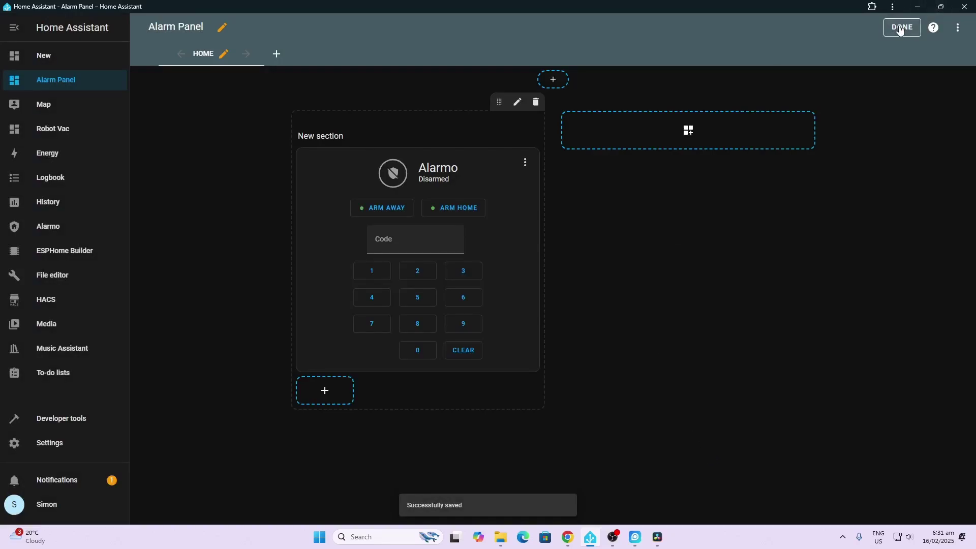
{"action": "left_click", "coordinate": [900, 28]}
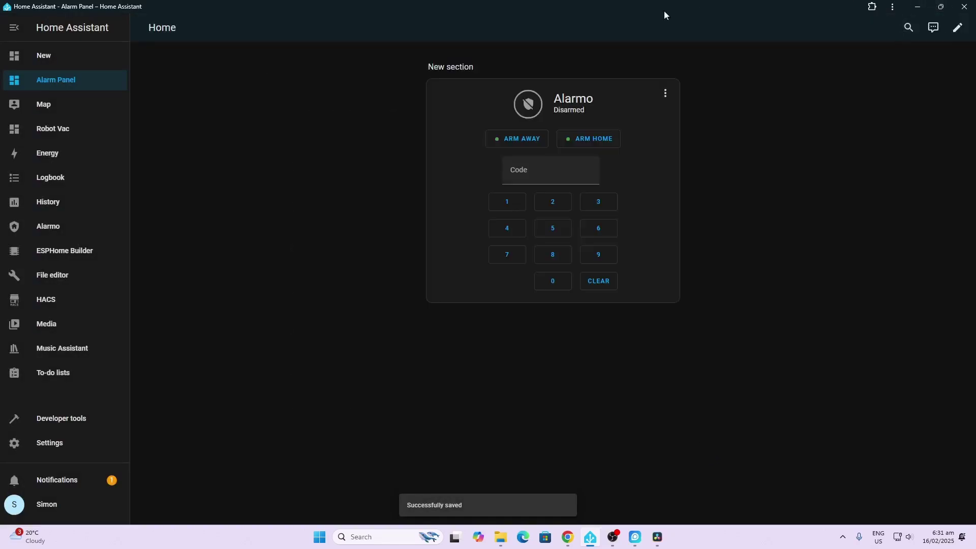